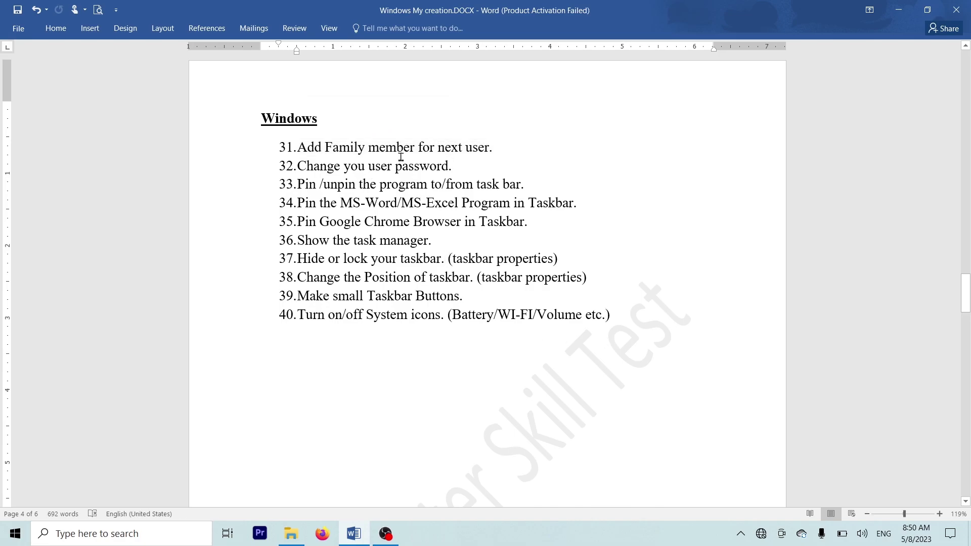
- Read the task about adding a family member and open the system settings for adding, editing, or removing other users
drag(493, 154, 300, 147)
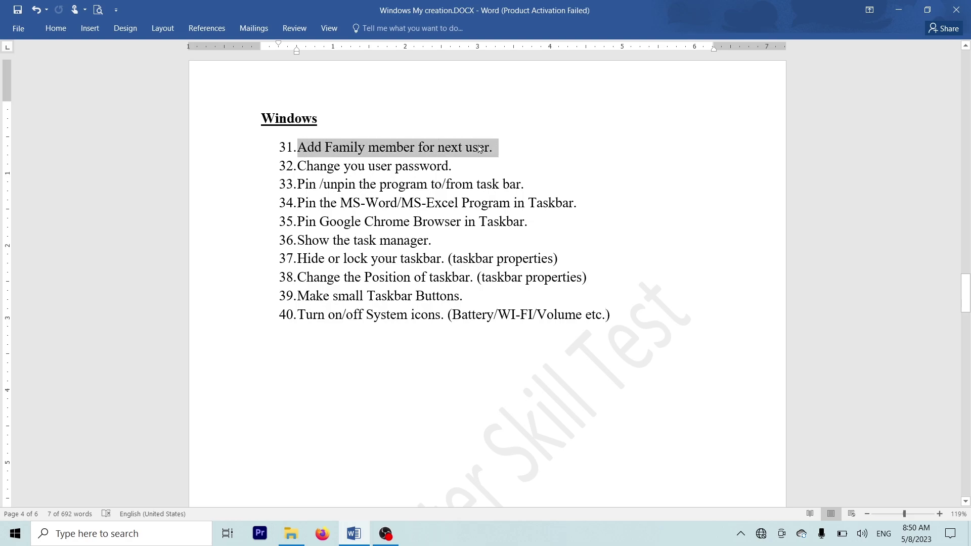
click(479, 148)
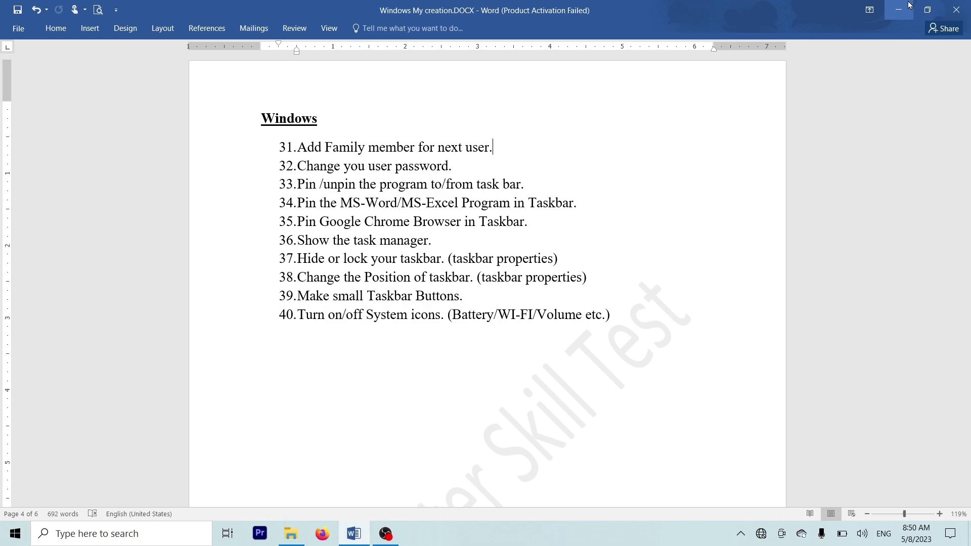
click(899, 10)
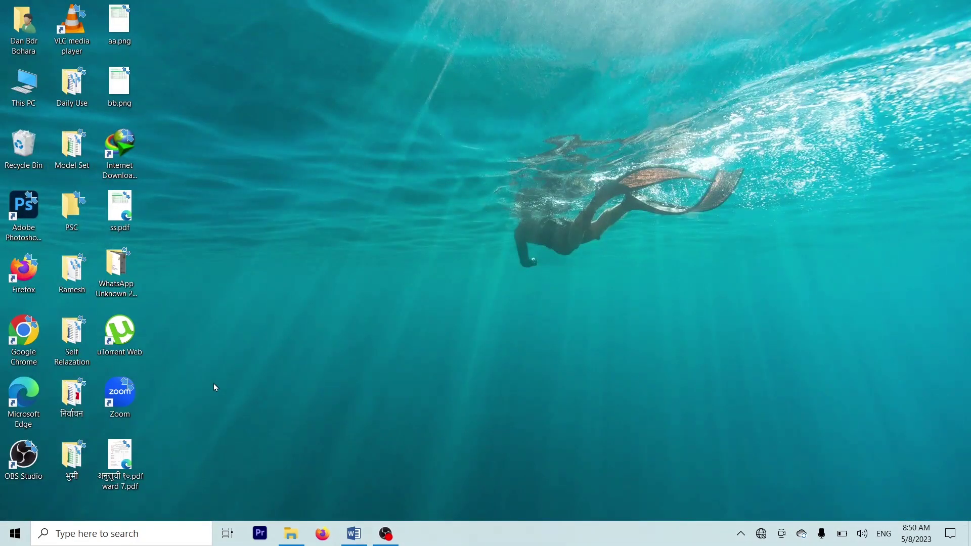
click(16, 533)
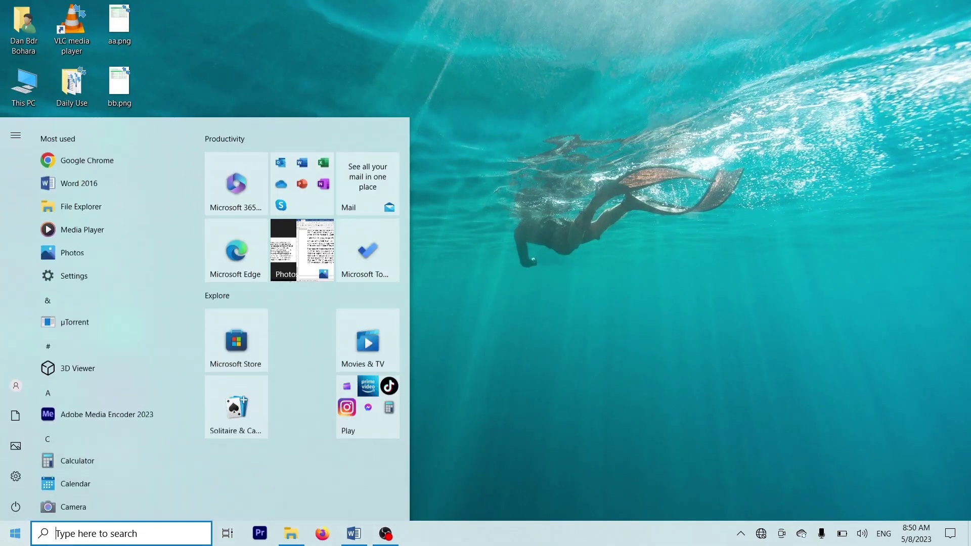
text(add)
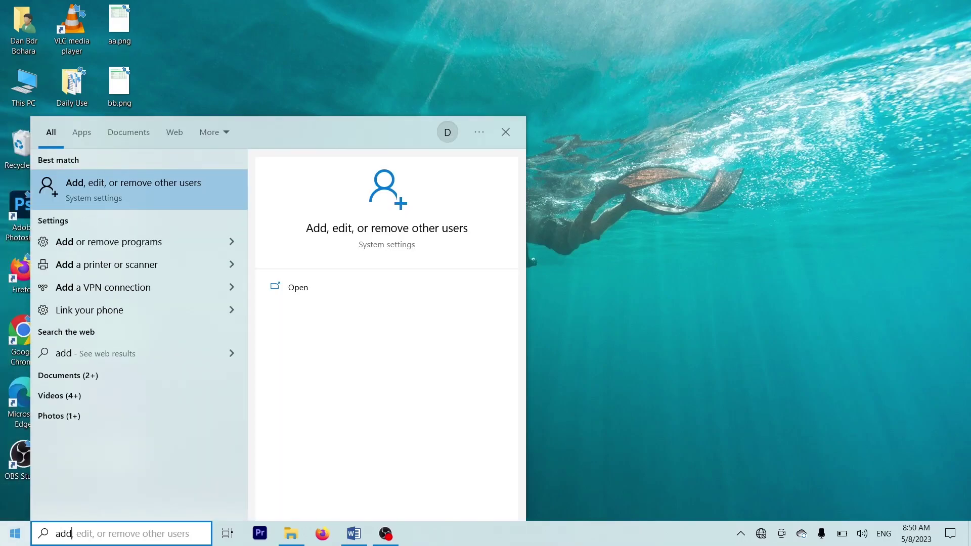
click(148, 192)
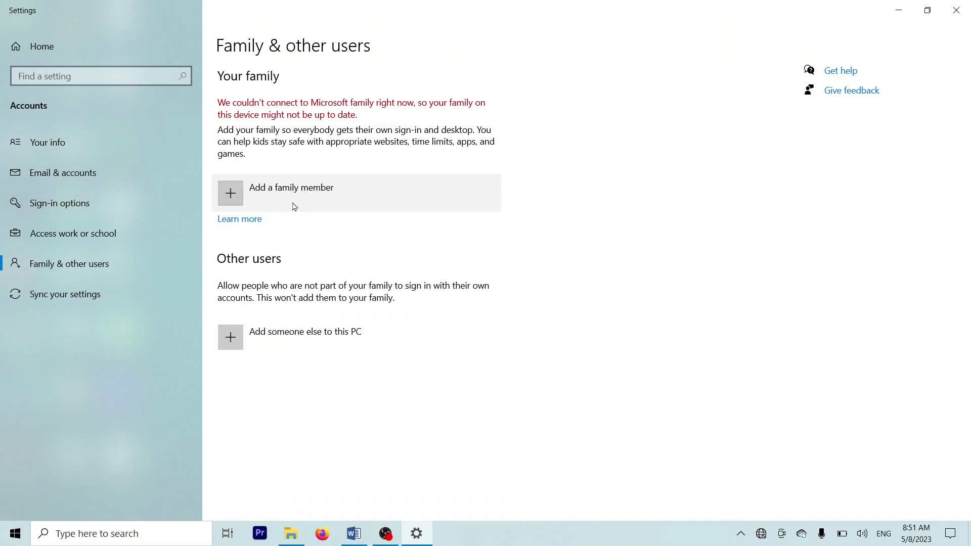
- Try to add a family member, cancel the dialog, and capture a screenshot of the Family & other users page
click(295, 207)
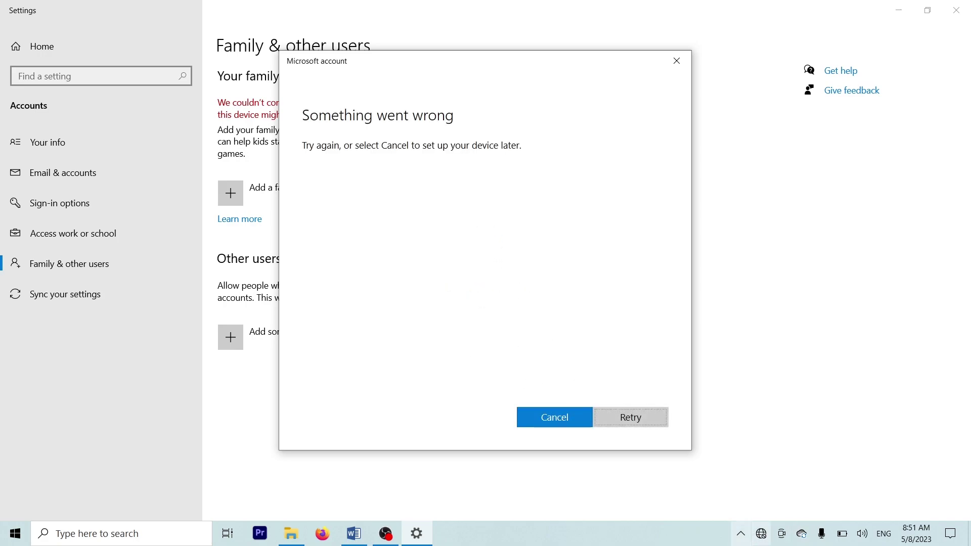
click(556, 419)
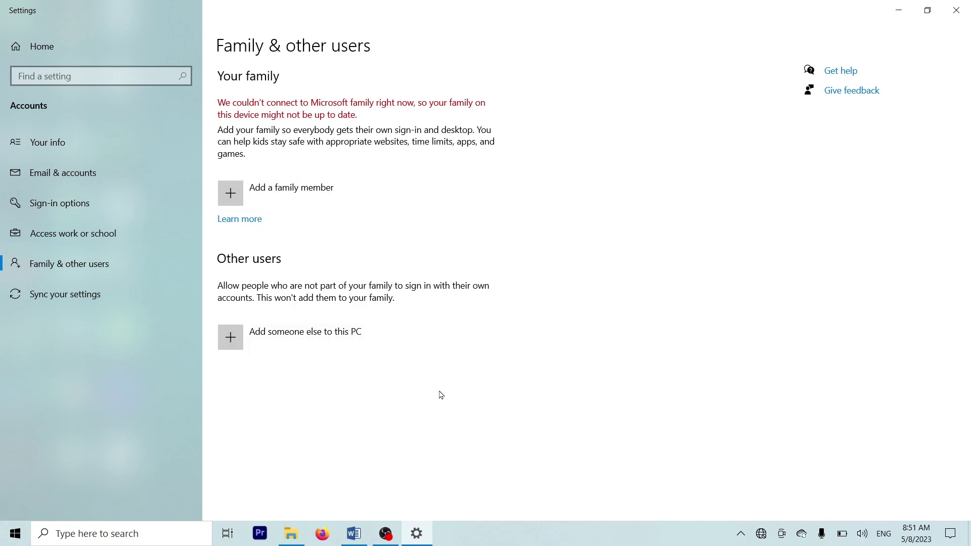
key(Print)
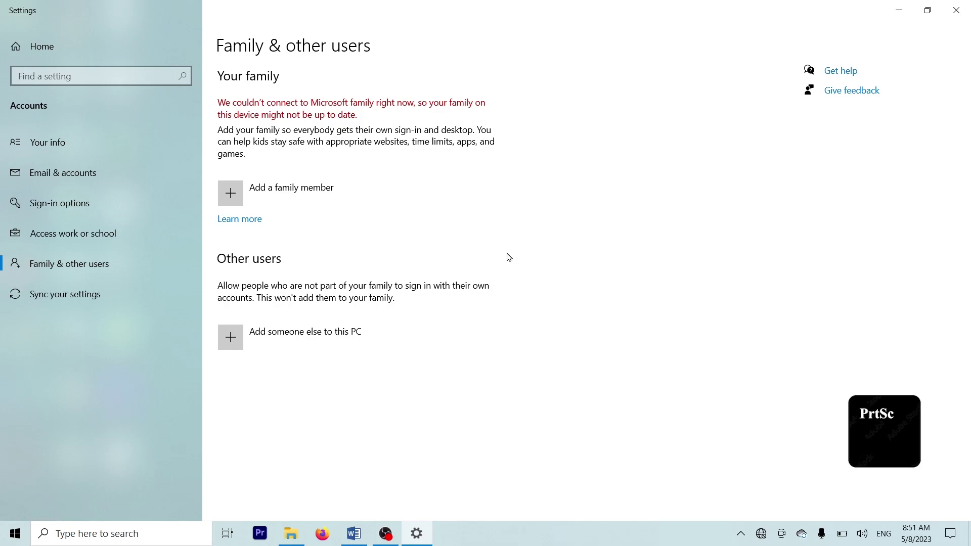
- Minimize Settings and open Windows.docx from the PSC folder on the desktop in Word
click(899, 6)
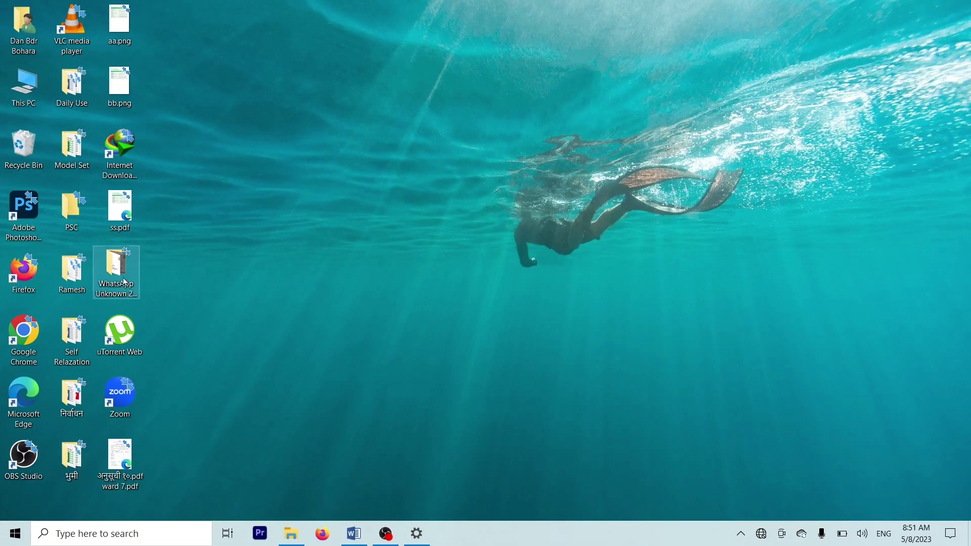
double_click(74, 211)
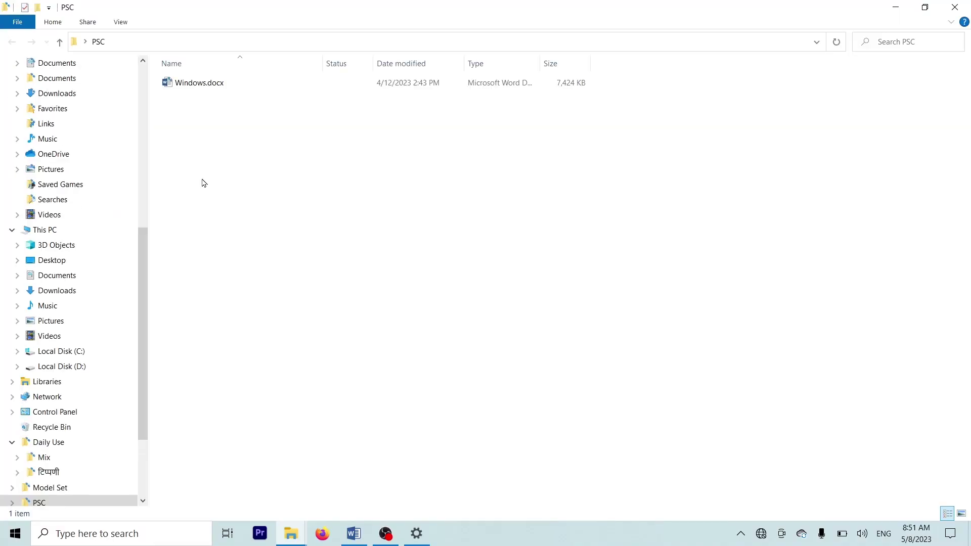
click(959, 8)
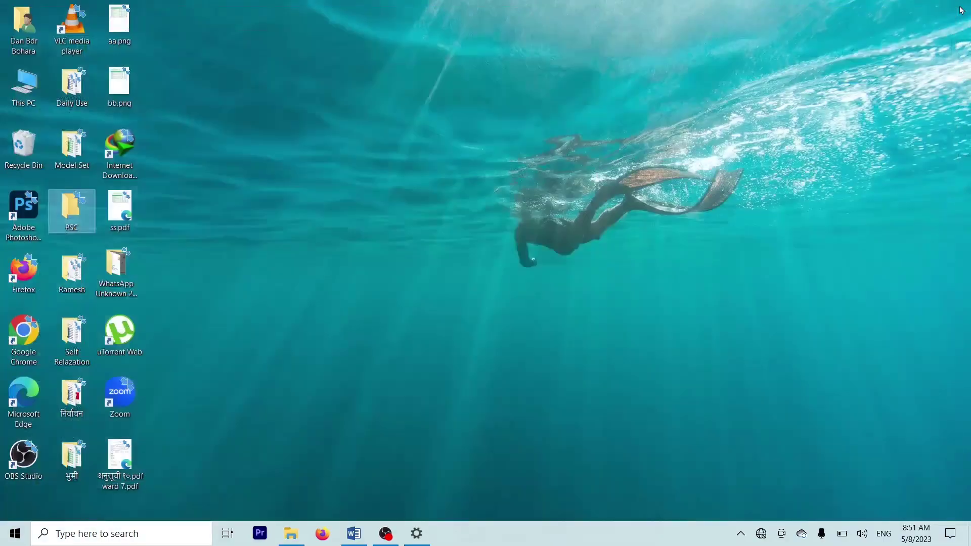
double_click(60, 216)
click(207, 84)
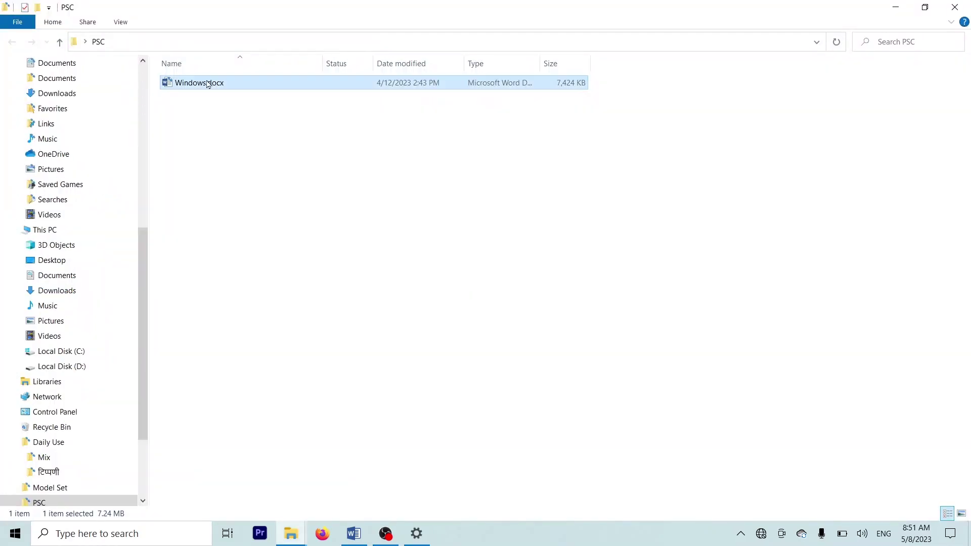
double_click(208, 84)
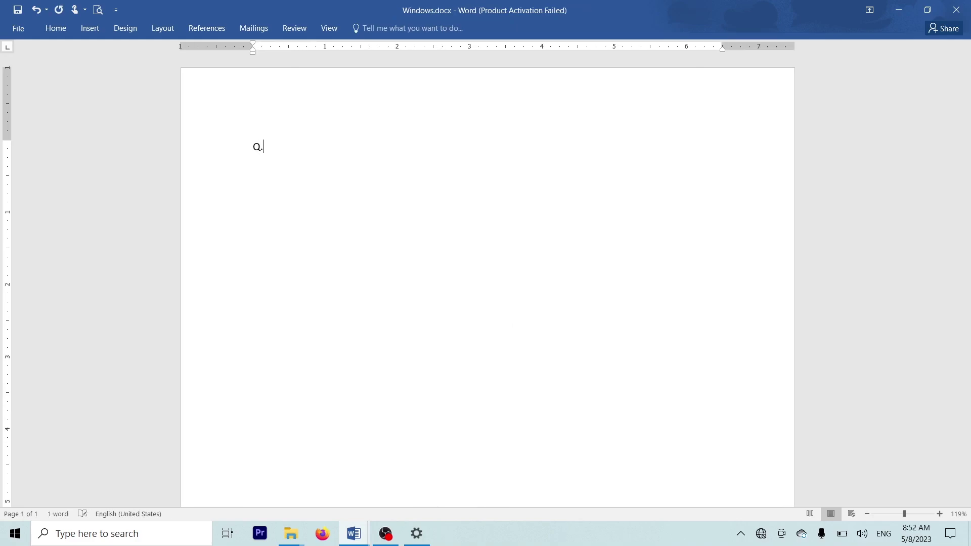
- Label the first answer Q.1., paste the screenshot beneath it, add the label Q.2 on a new line, and save the document
text(.)
key(Return)
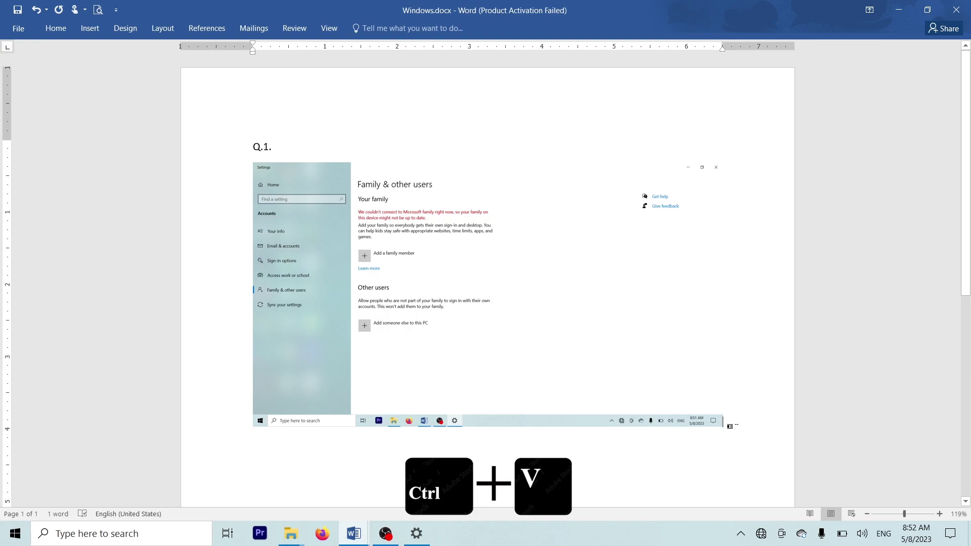
text(Q.2)
key(Return)
key(ctrl+s)
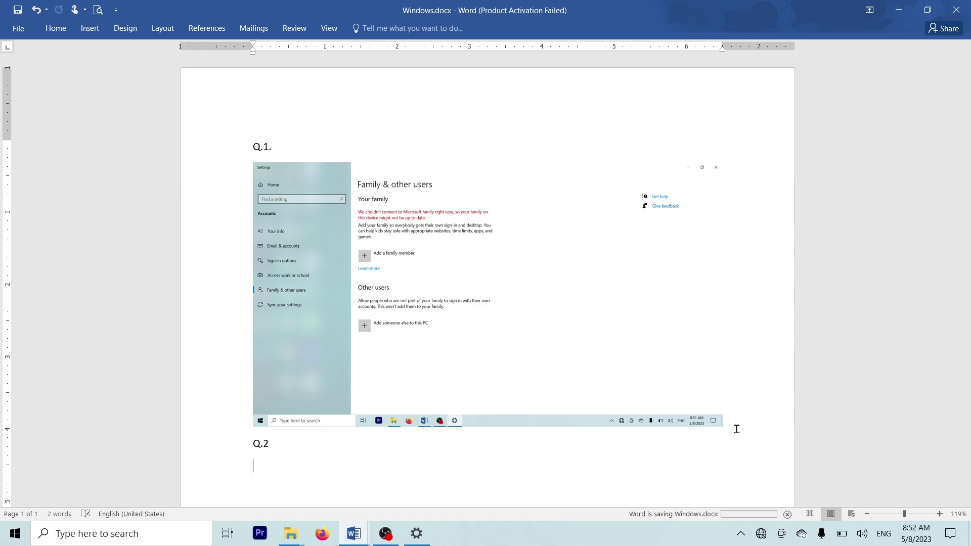
- Check the password task in the Windows My creation.DOCX question list and close the open Settings window
click(898, 11)
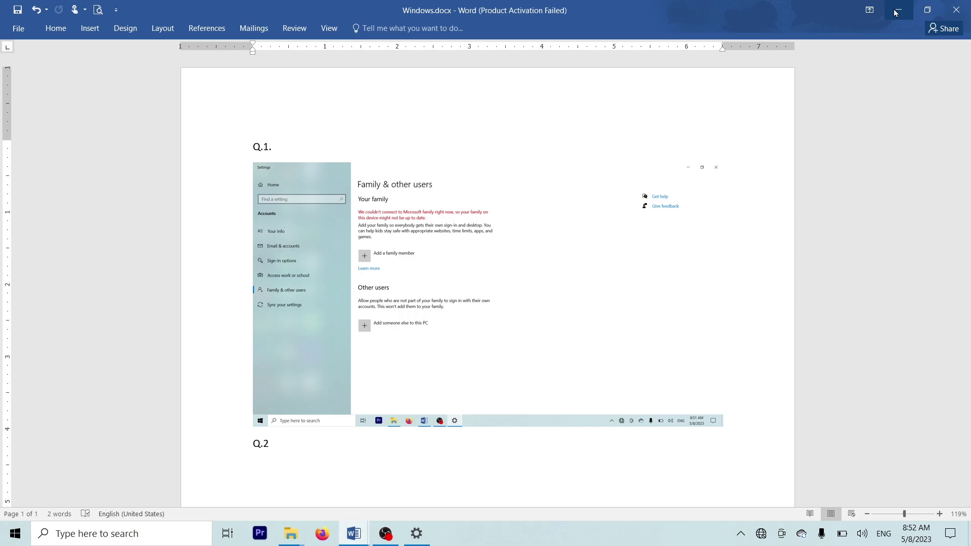
click(371, 434)
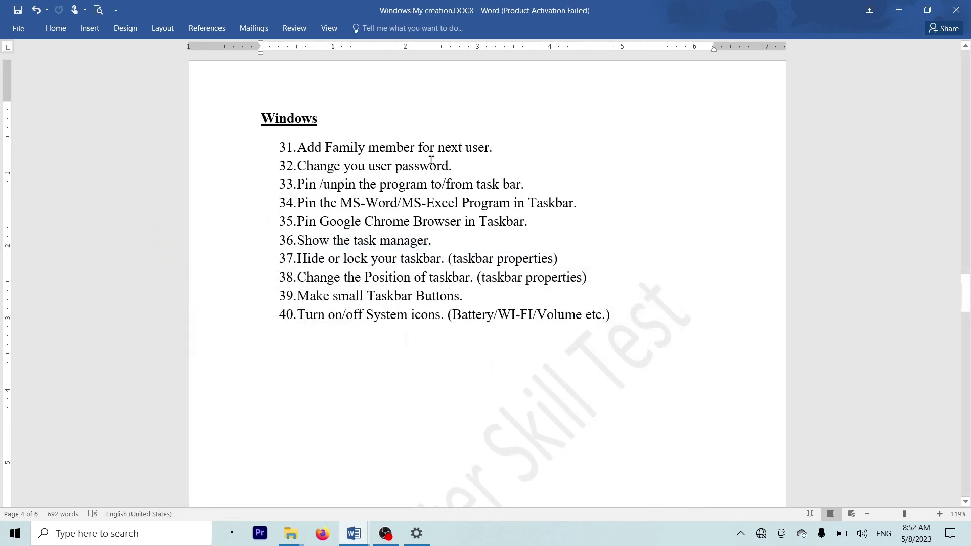
click(899, 9)
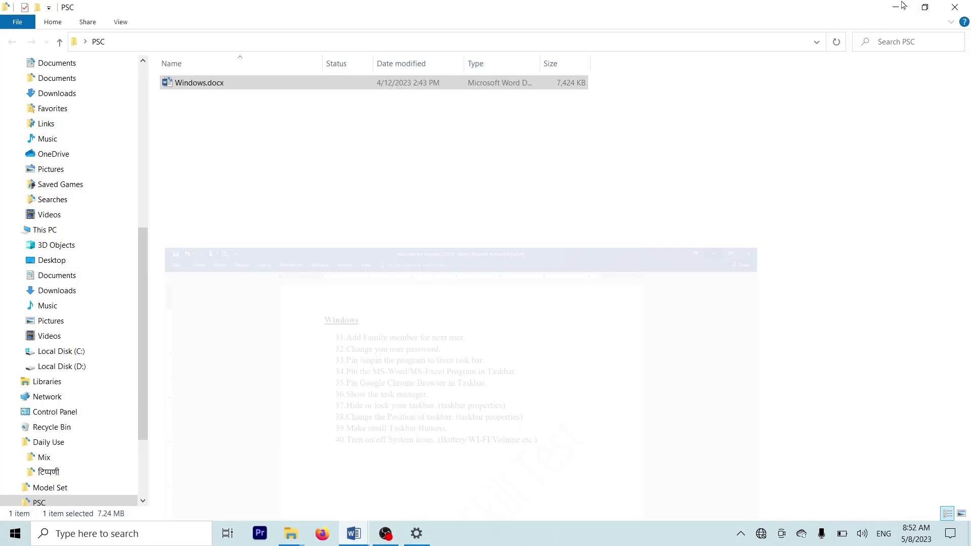
click(907, 10)
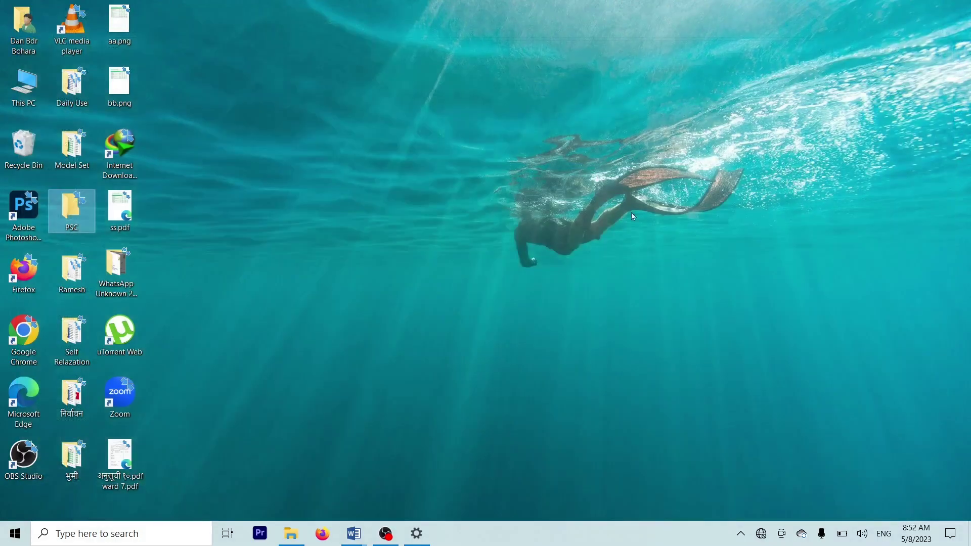
click(416, 534)
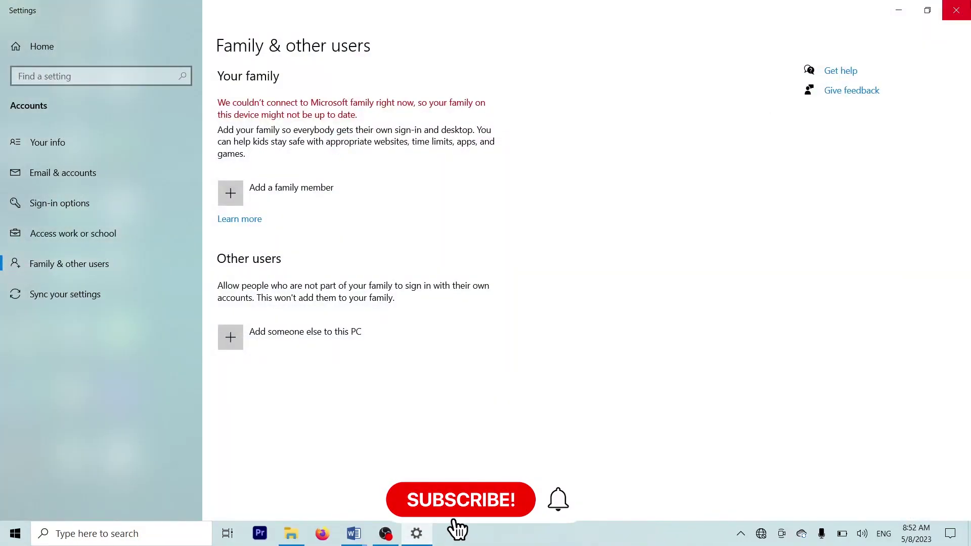
click(957, 11)
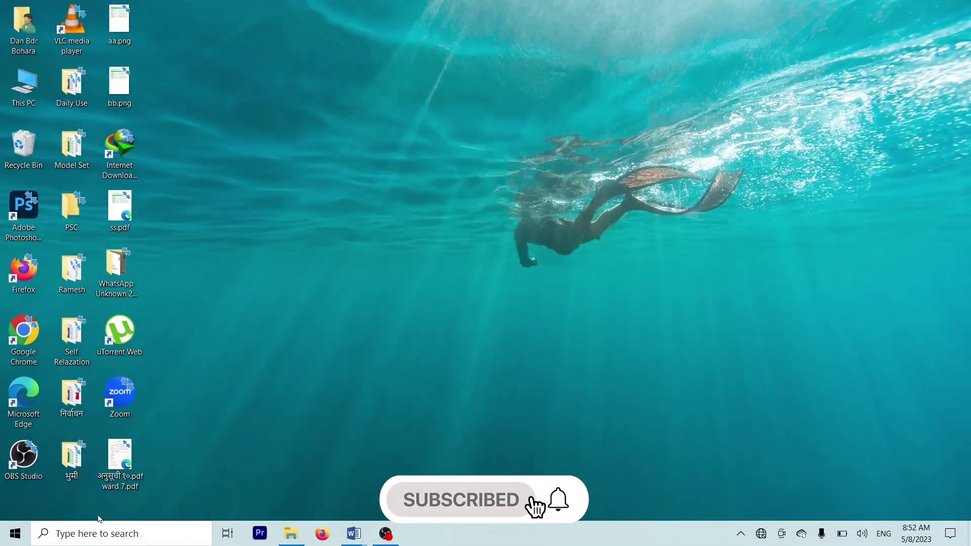
- Search Windows for "change you", open the Change your password settings, and expand the Security Key sign-in option
click(15, 534)
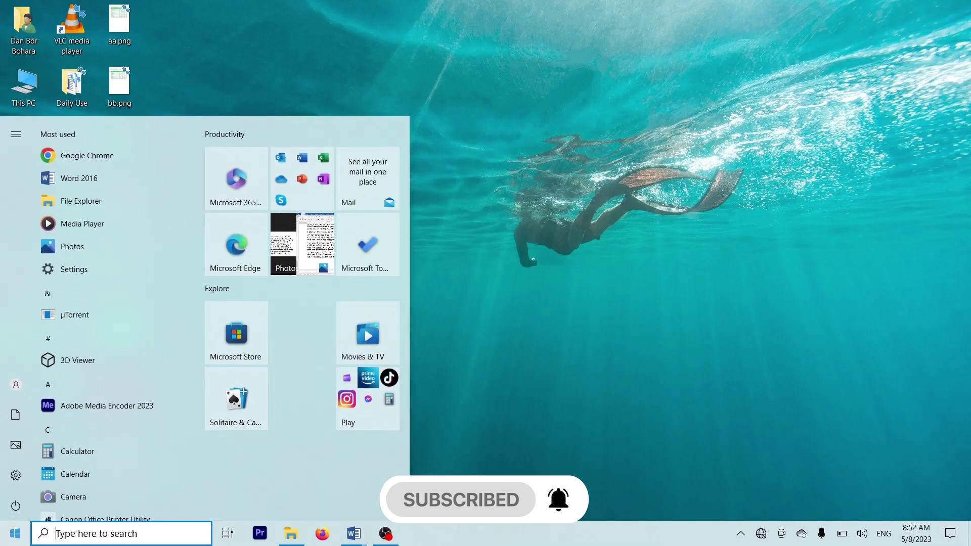
text(c)
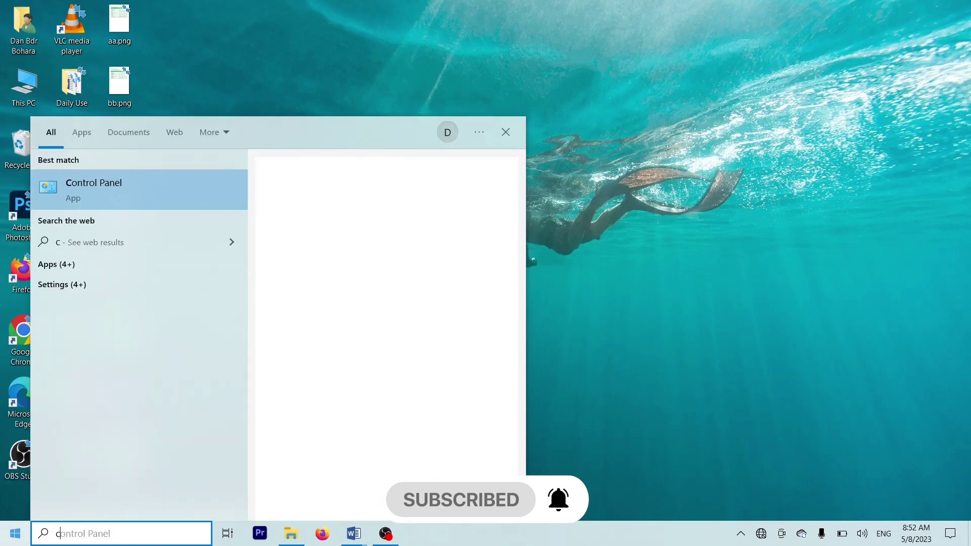
text(hage p)
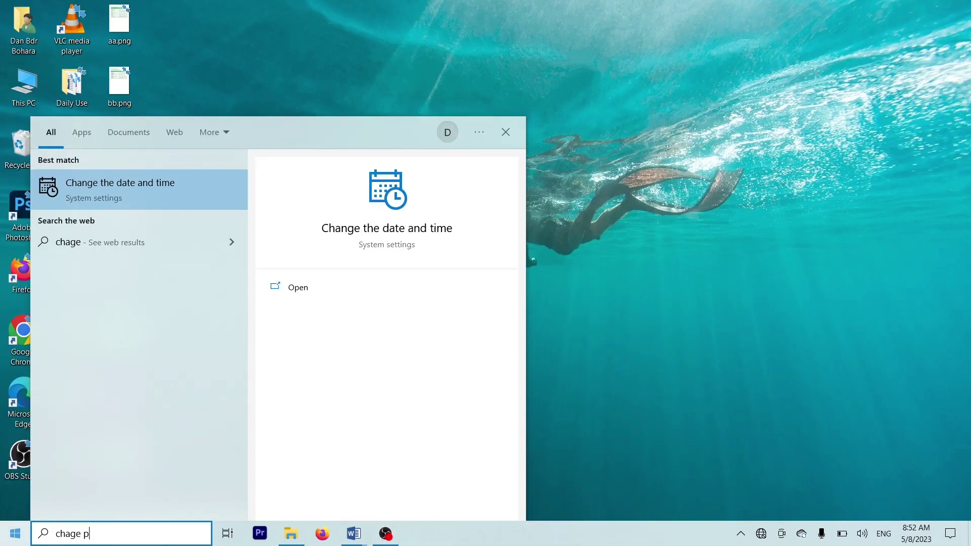
text(as)
key(BackSpace)
key(BackSpace)
key(BackSpace)
key(BackSpace)
key(BackSpace)
key(BackSpace)
text(nge)
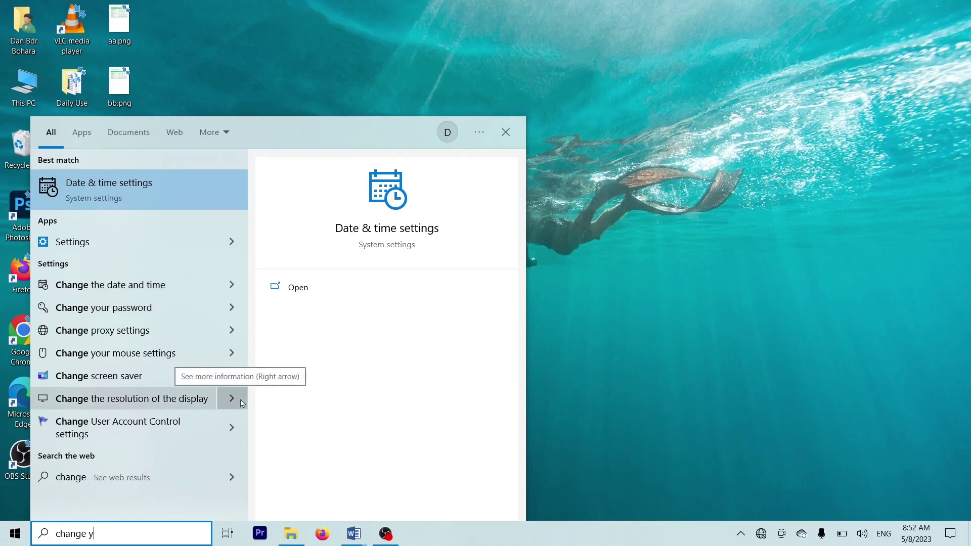
text(ou)
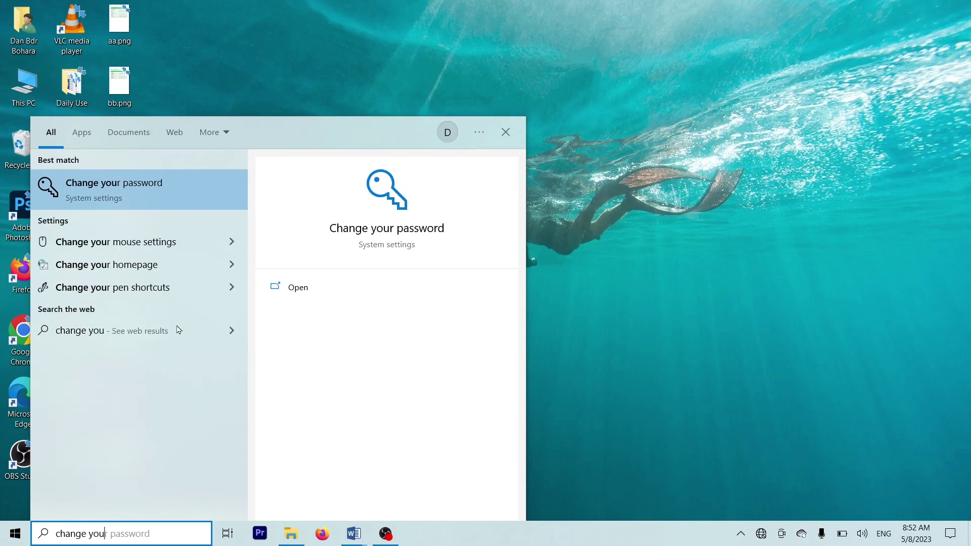
click(153, 194)
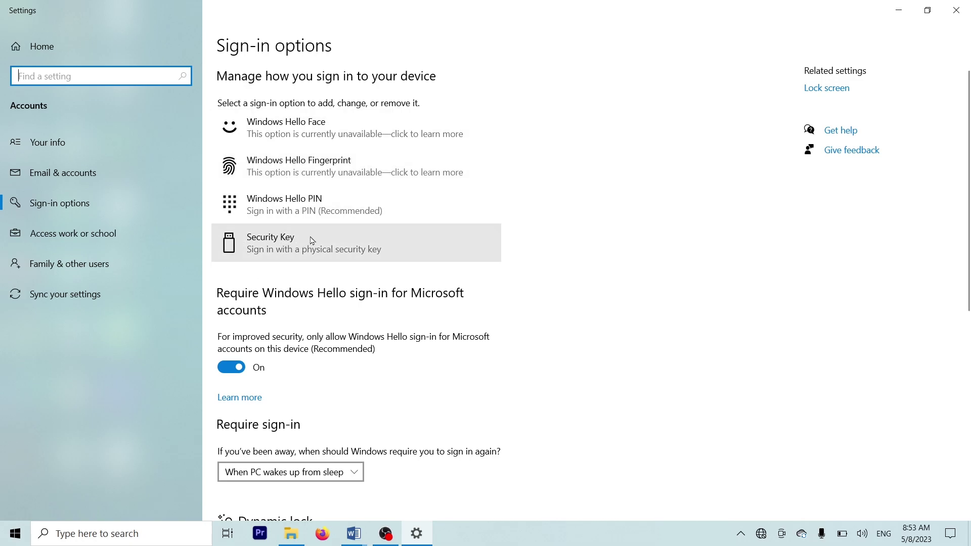
click(296, 254)
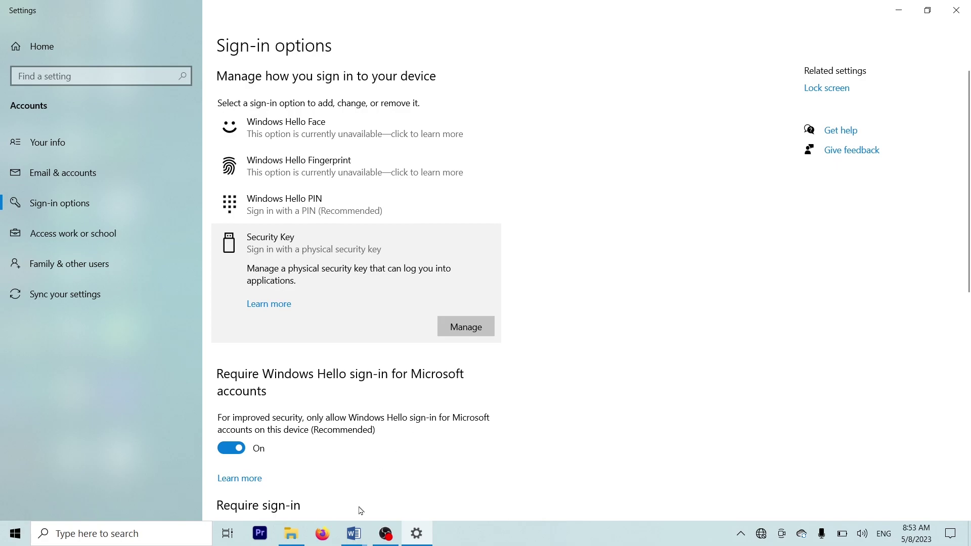
- Paste the Sign-in options screenshot under Q.2 in Windows.docx with the label Q.3. after it, then close Settings
mouse_move(355, 534)
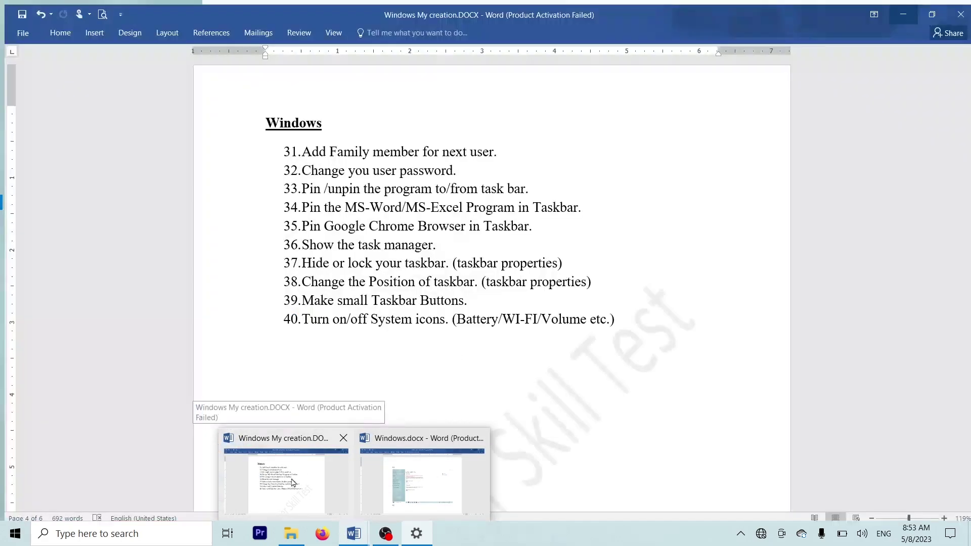
mouse_move(291, 481)
click(397, 486)
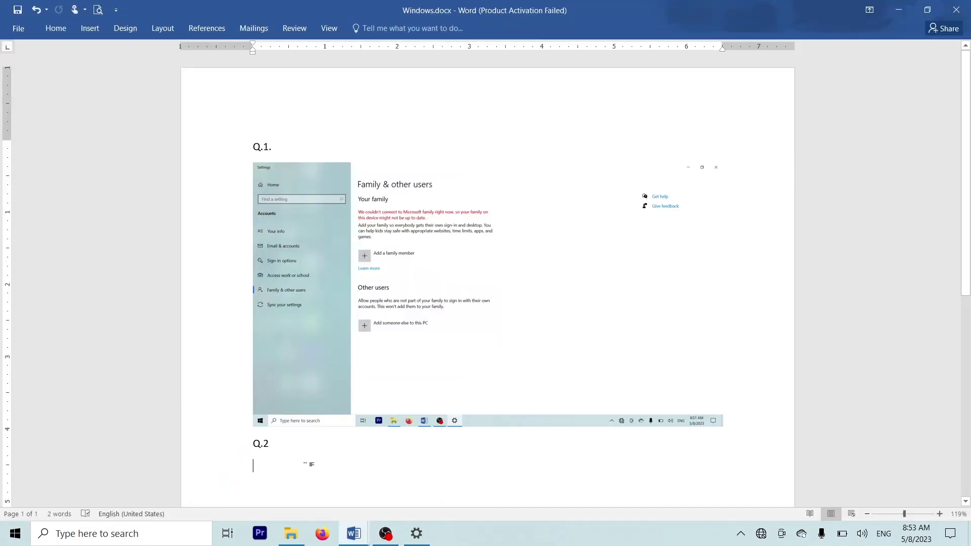
key(ctrl+v)
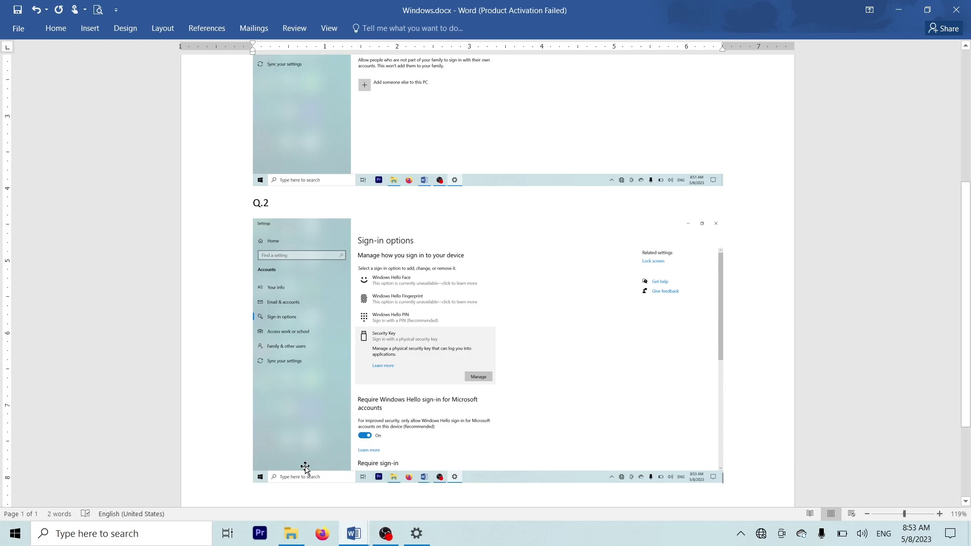
drag(305, 467, 305, 467)
text(Q.3.)
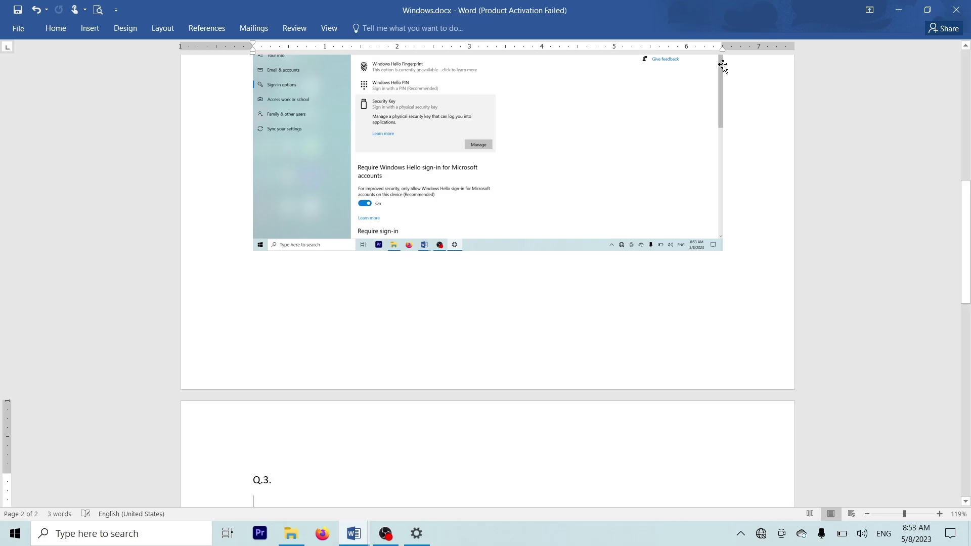
click(899, 11)
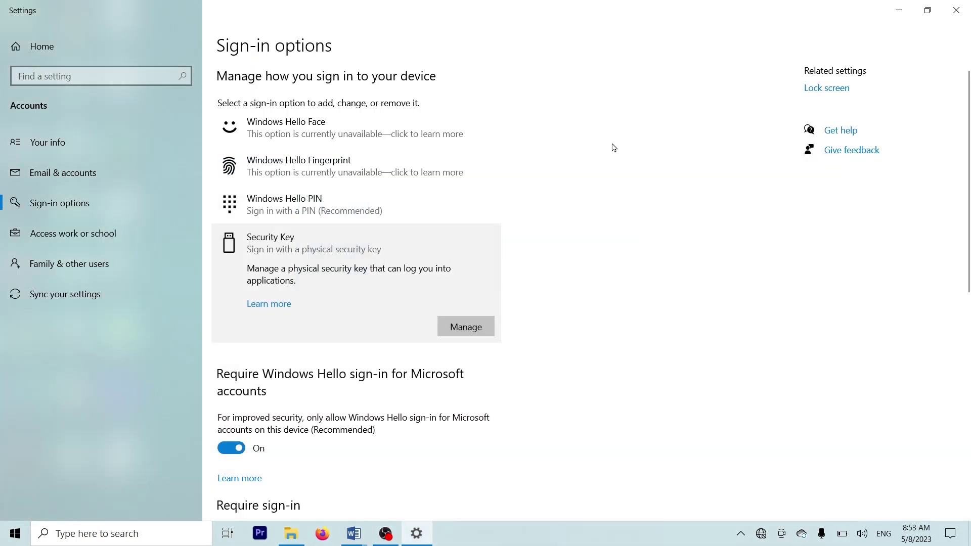
click(956, 10)
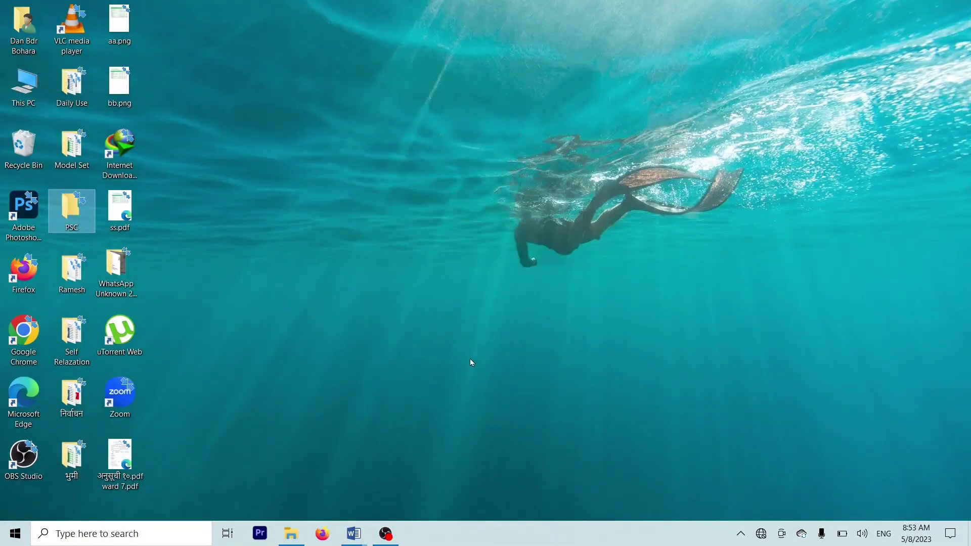
- Switch to the Windows My creation.DOCX question list and highlight task 33 about pinning programs
mouse_move(357, 526)
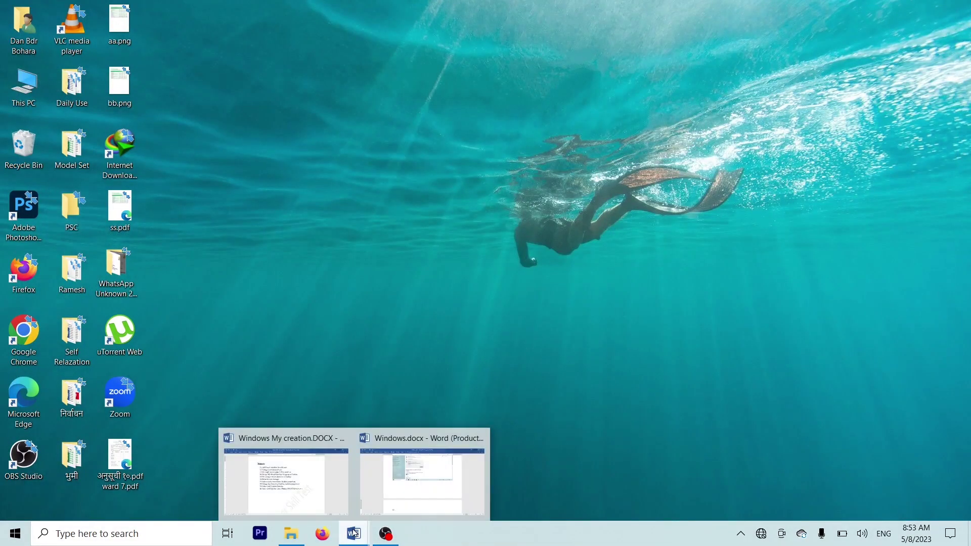
click(400, 487)
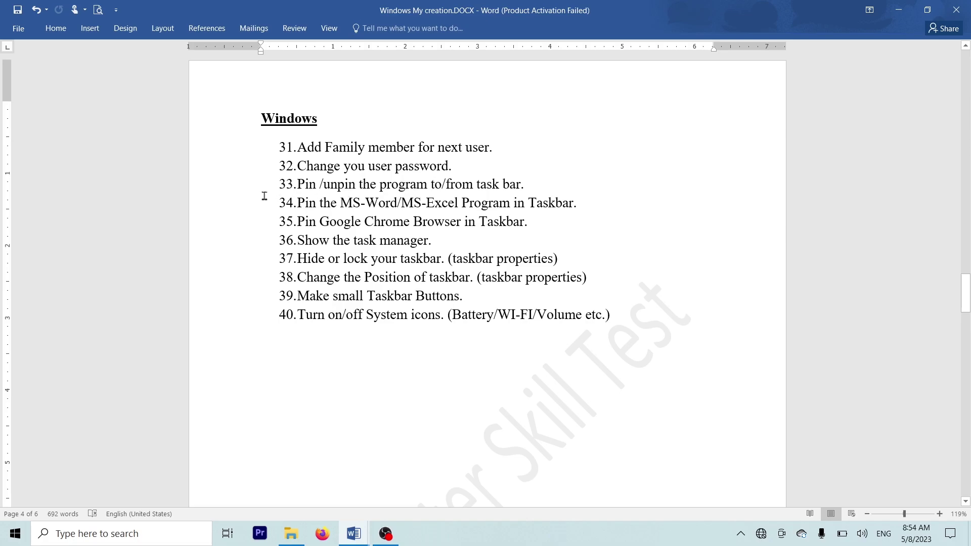
click(250, 192)
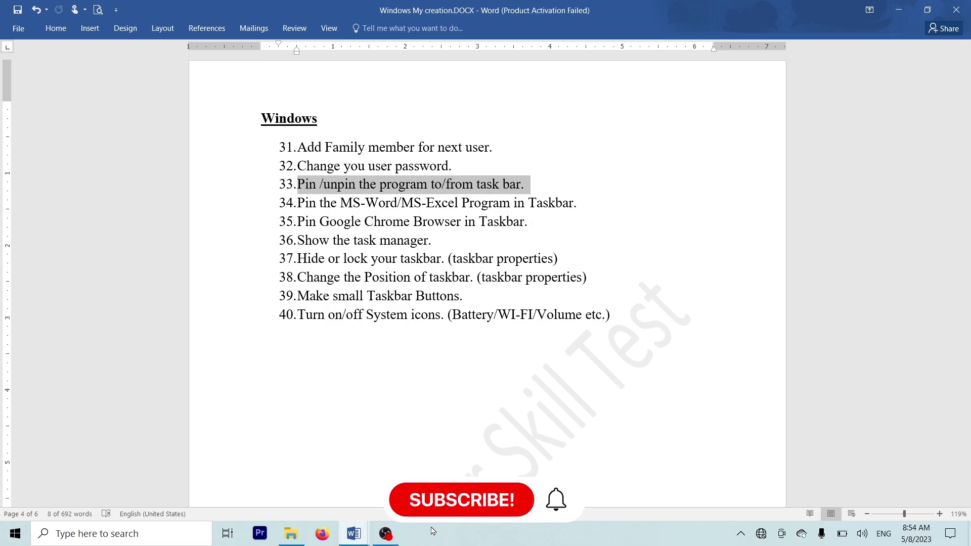
- Examine the taskbar's general options and File Explorer's taskbar options for the unpin command, without changing anything
right_click(413, 534)
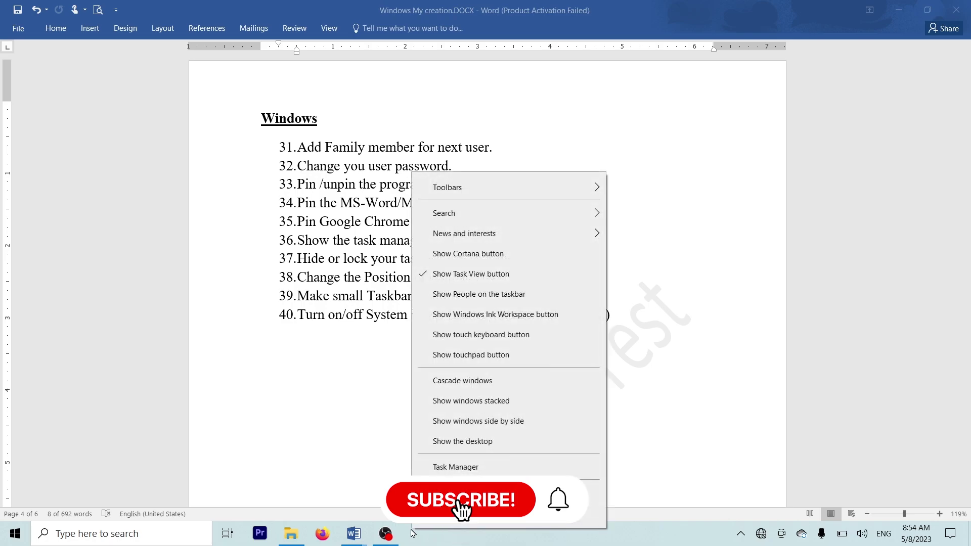
click(291, 533)
right_click(290, 533)
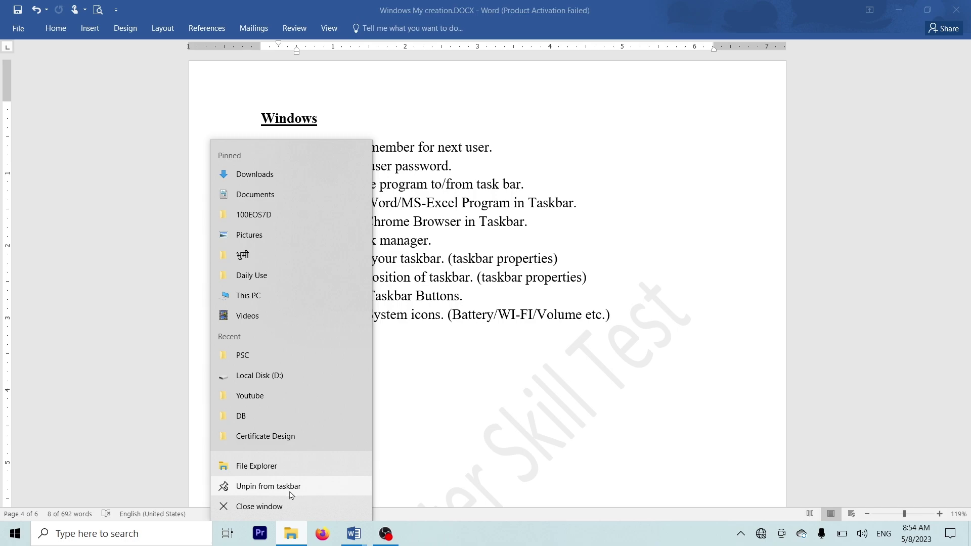
click(563, 348)
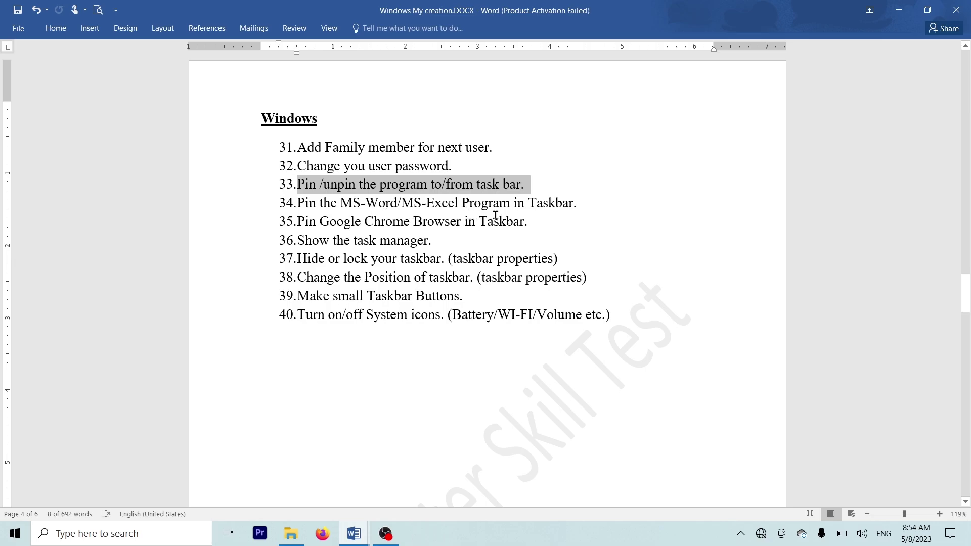
- Read tasks 34 and 35 in the question list, highlighting the MS-Word/MS-Excel and Google Chrome program names
drag(577, 204, 401, 204)
click(379, 205)
drag(340, 206, 456, 212)
click(456, 211)
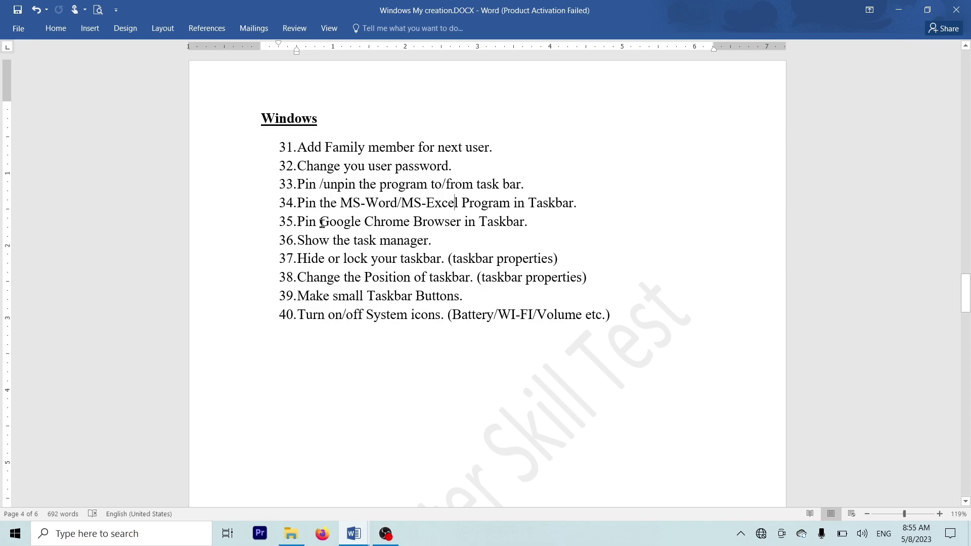
drag(324, 223, 441, 229)
click(511, 223)
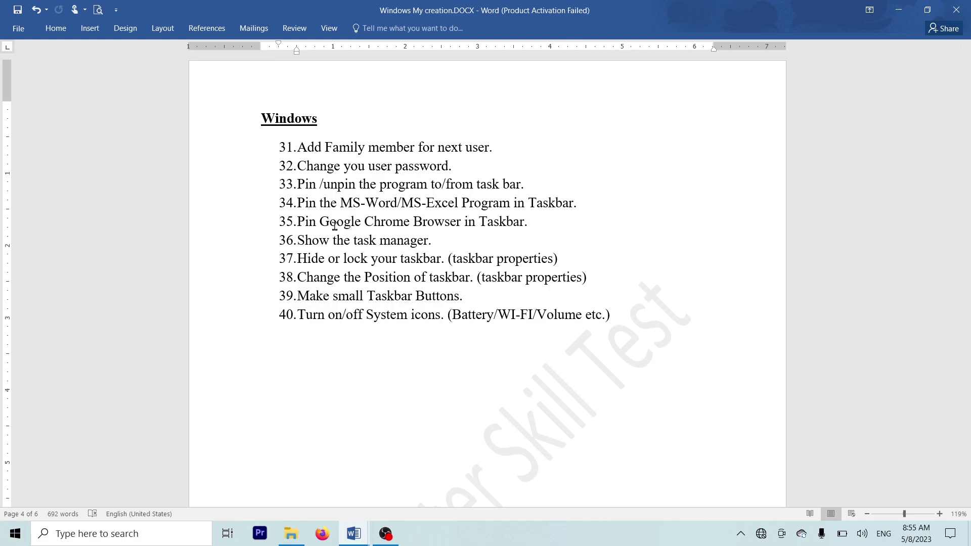
- Minimize the question list and pin the desktop's Google Chrome shortcut to the taskbar
click(888, 5)
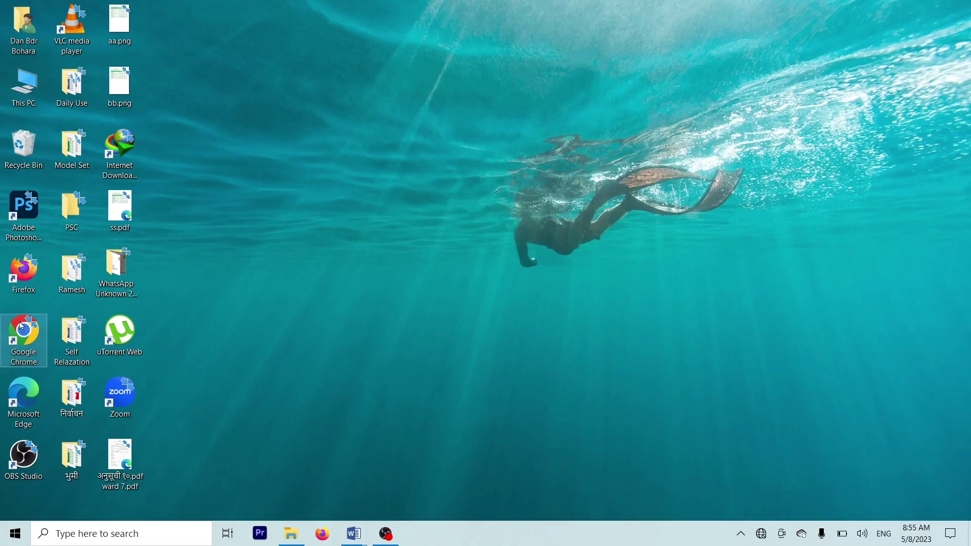
drag(20, 327, 423, 532)
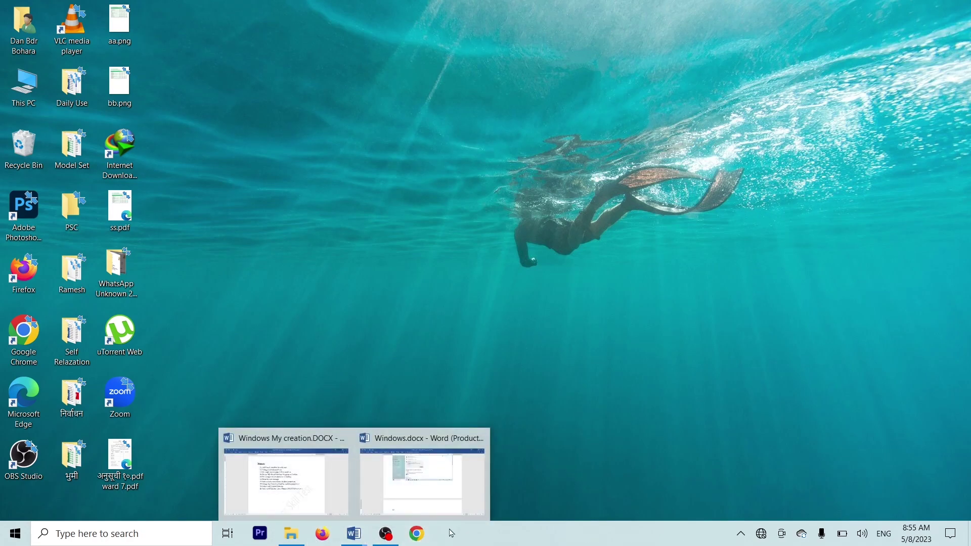
mouse_move(356, 533)
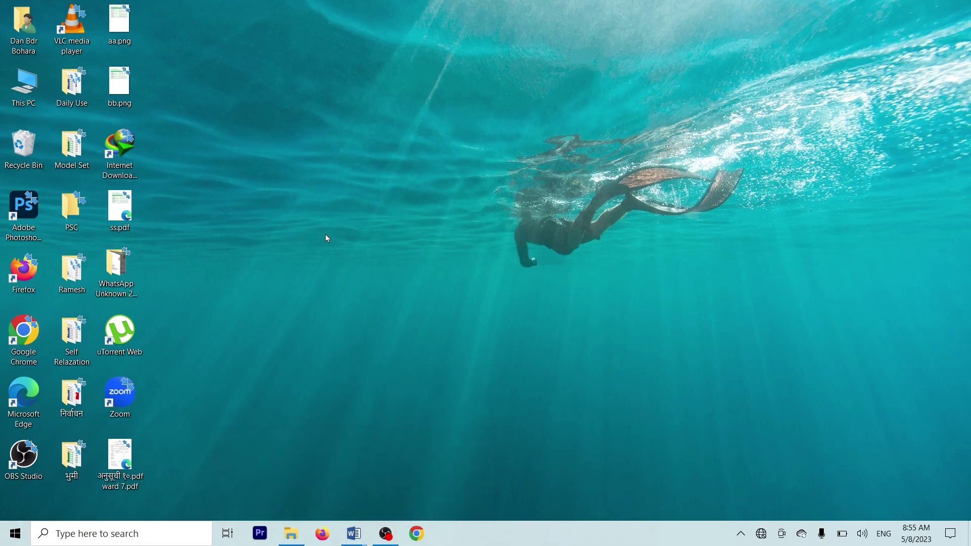
- Unpin Word 2016 from the taskbar, pin it back again, and close the Start menu
click(15, 534)
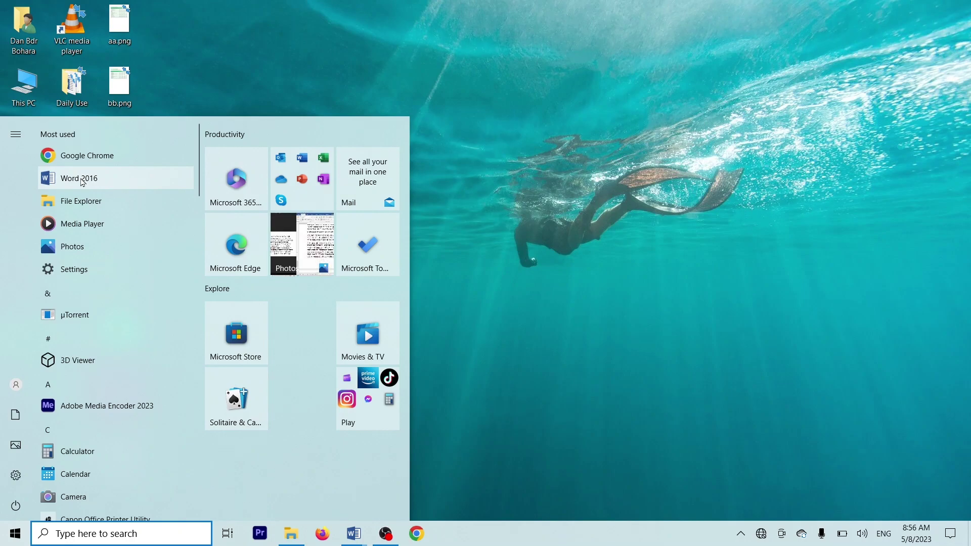
right_click(82, 182)
mouse_move(130, 41)
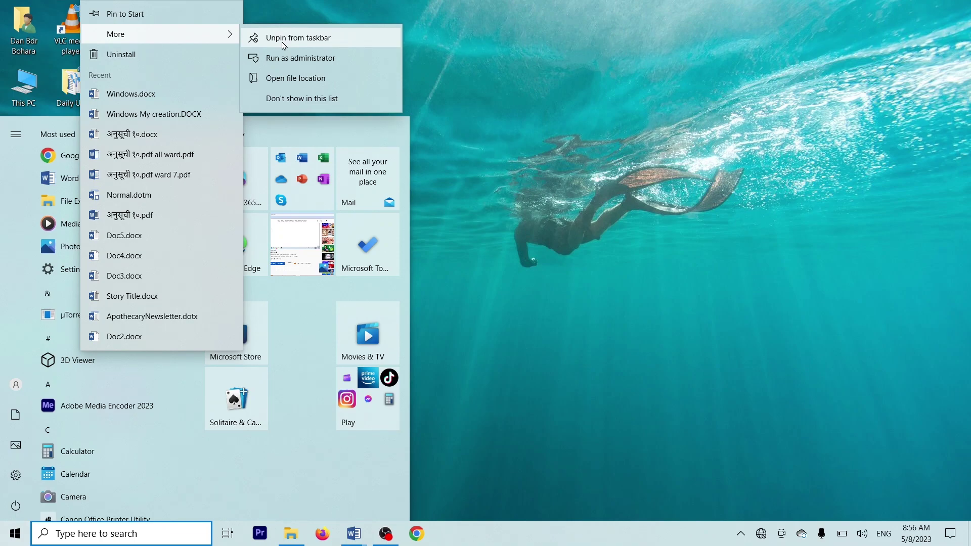
click(283, 45)
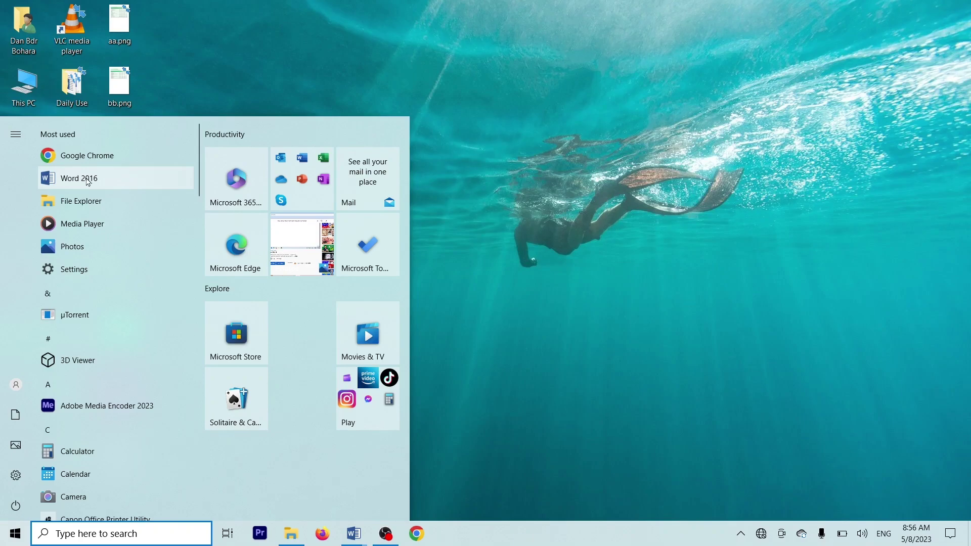
right_click(94, 179)
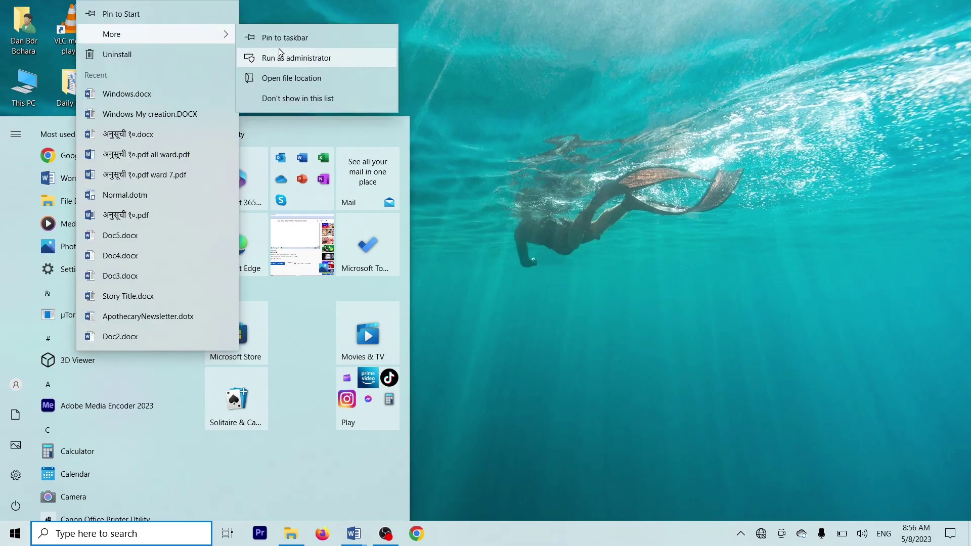
click(281, 45)
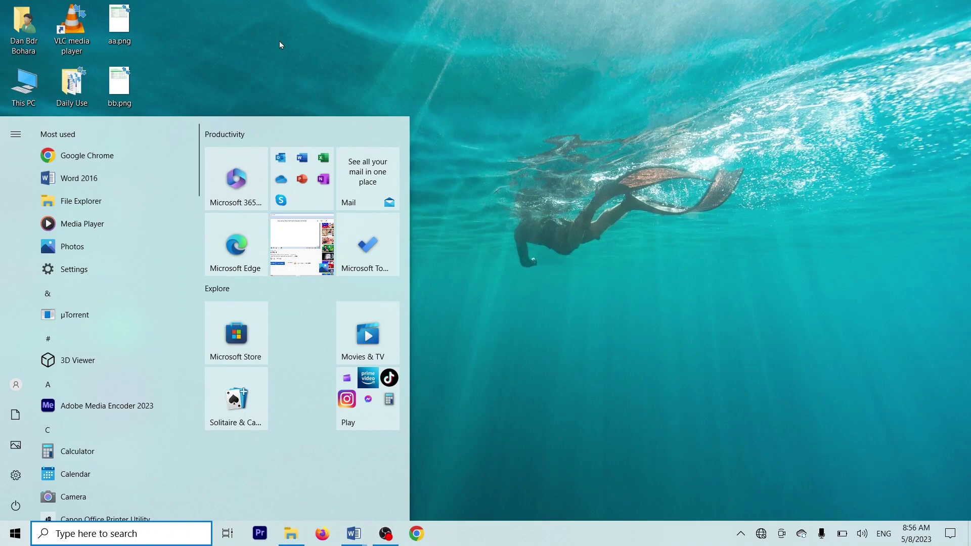
click(281, 45)
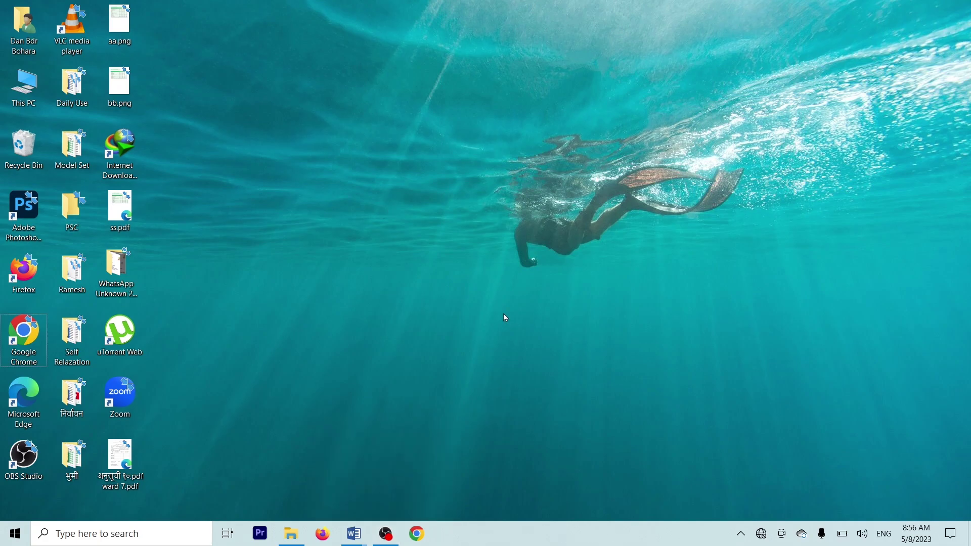
- Launch Excel with a Run command and dismiss the Microsoft Office Activation Wizard
key(super+r)
text(write)
key(Return)
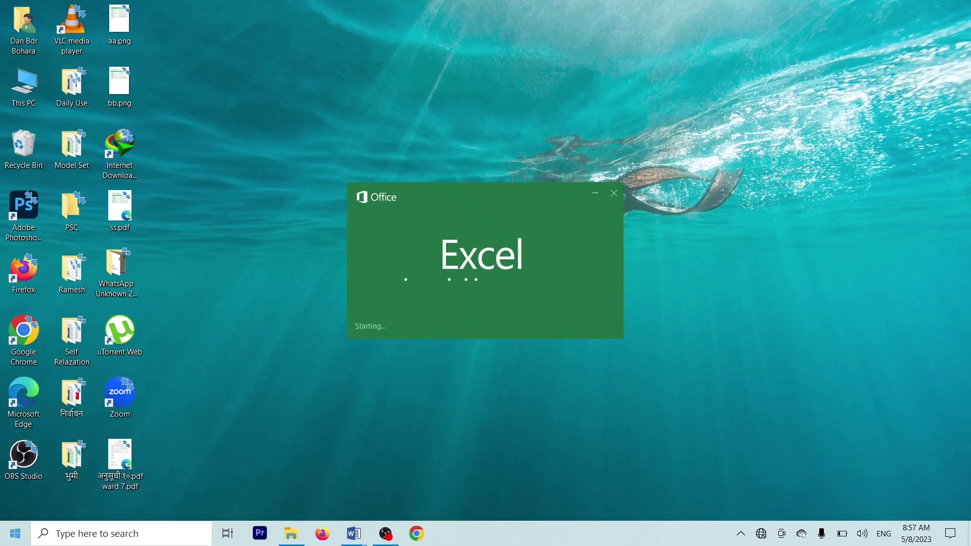
key(super)
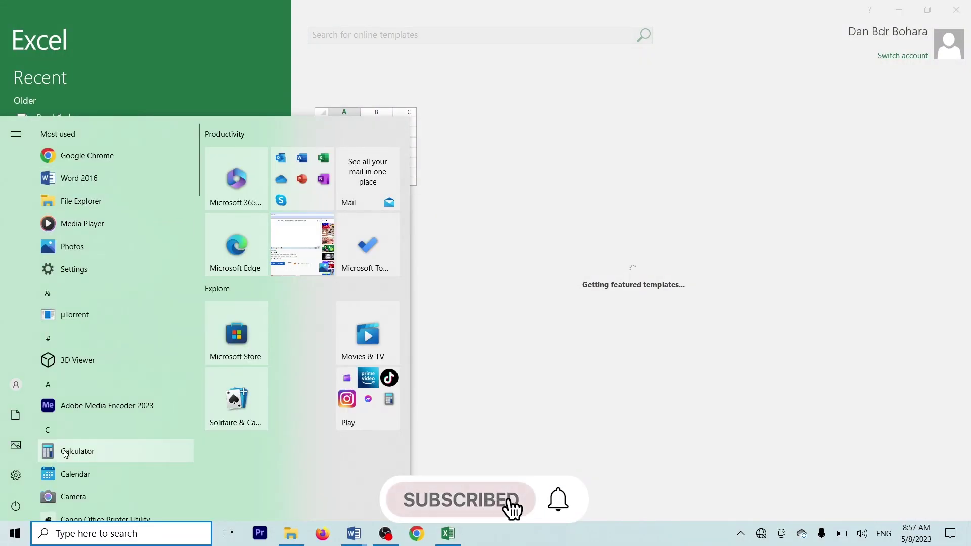
click(190, 52)
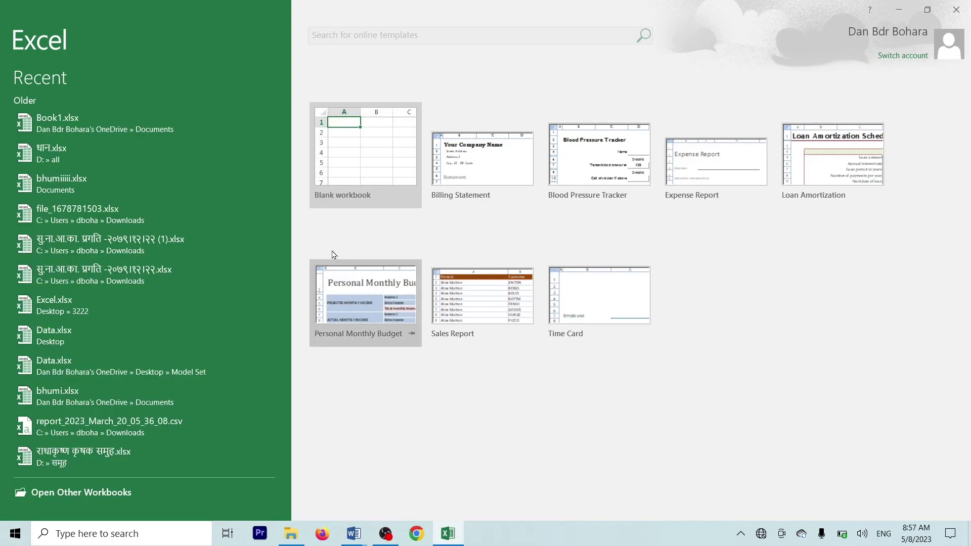
key(XF86MonBrightnessUp)
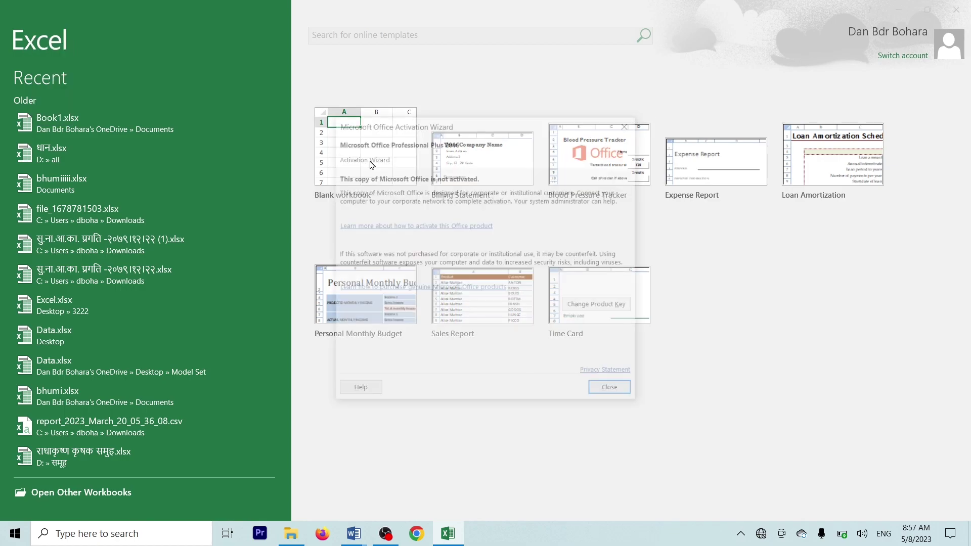
click(629, 124)
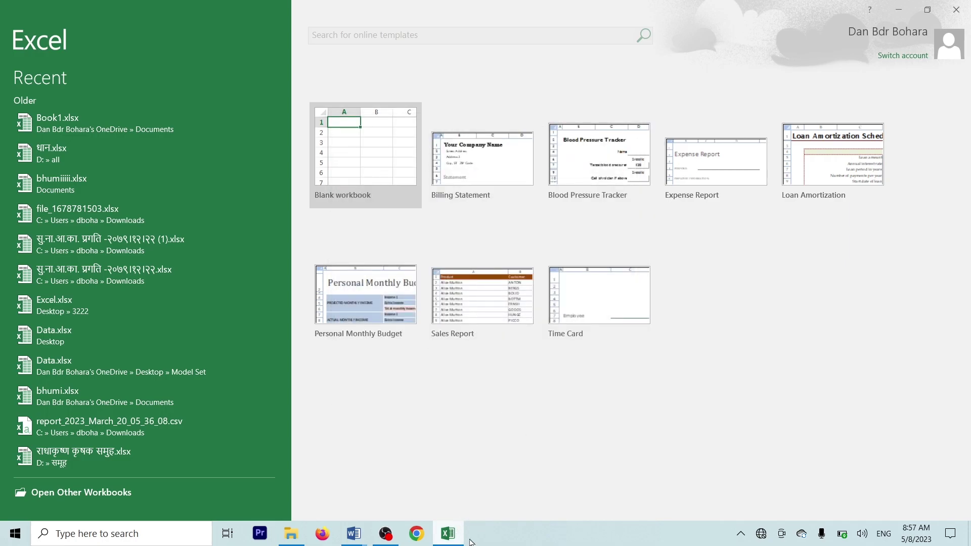
- Pin the running Excel program to the taskbar and go back to the desktop
click(452, 540)
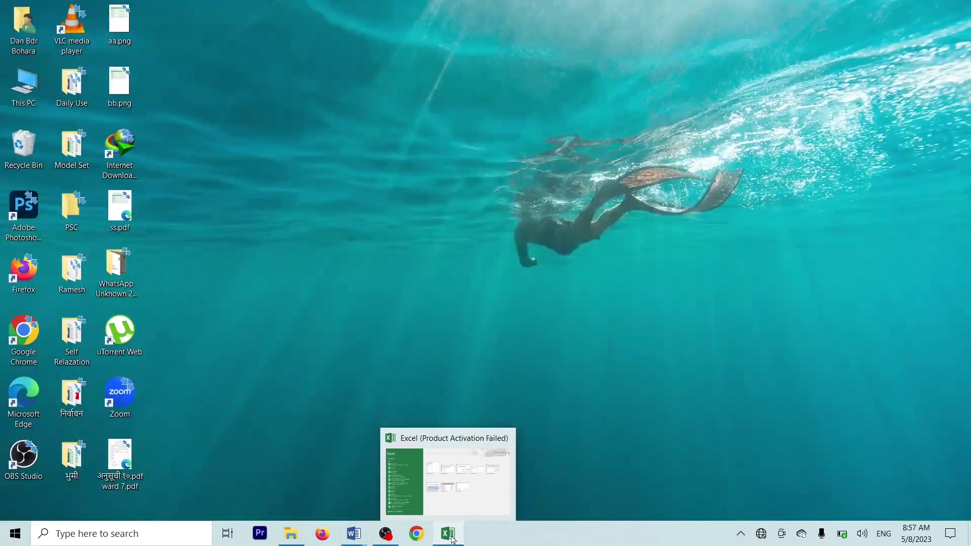
click(453, 537)
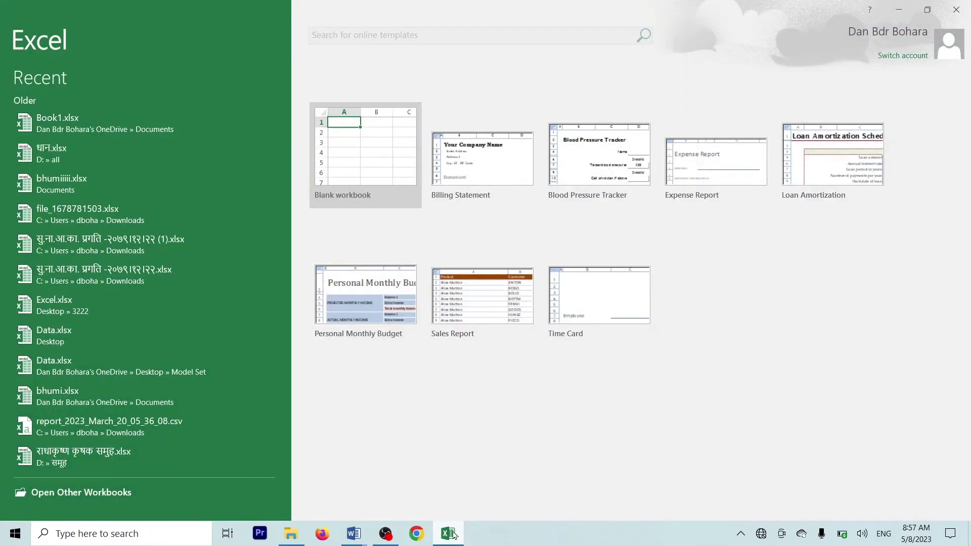
right_click(454, 535)
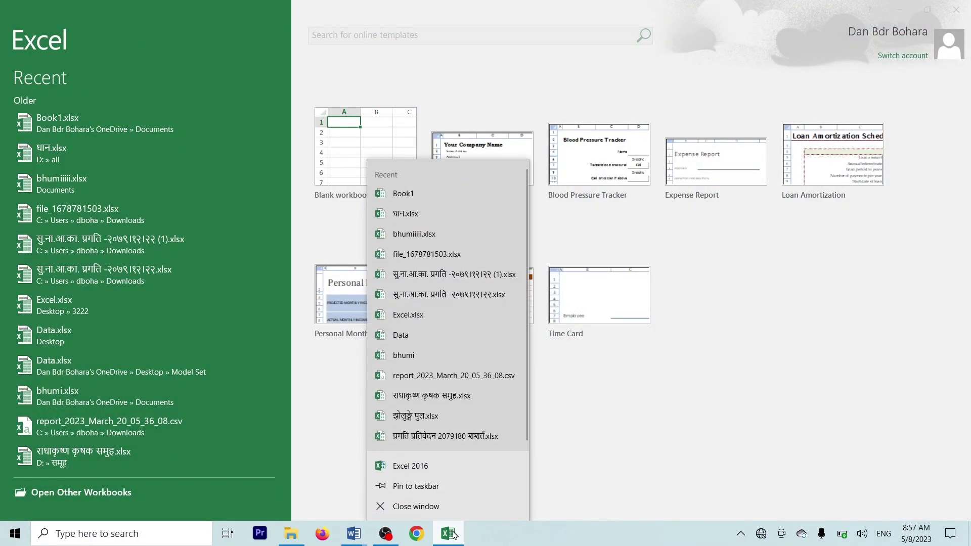
click(428, 486)
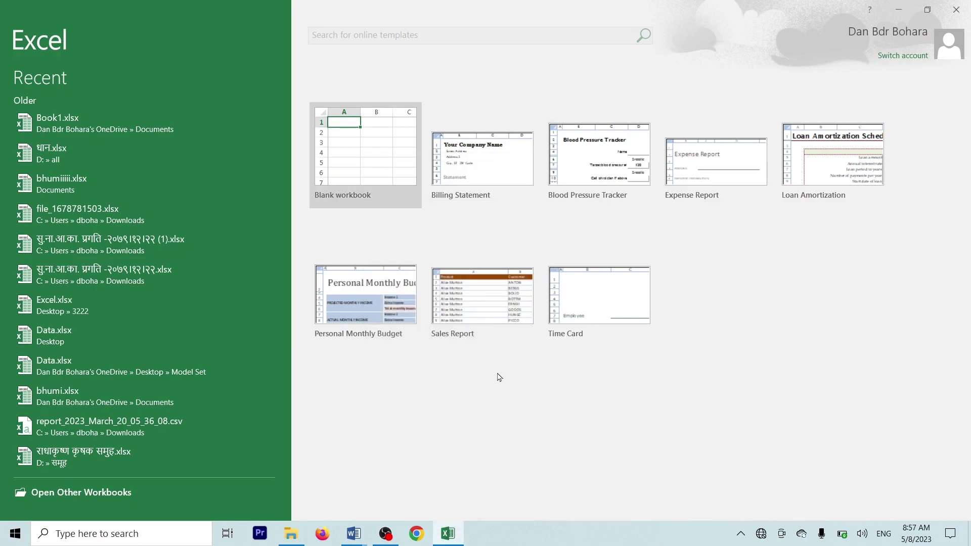
key(super+d)
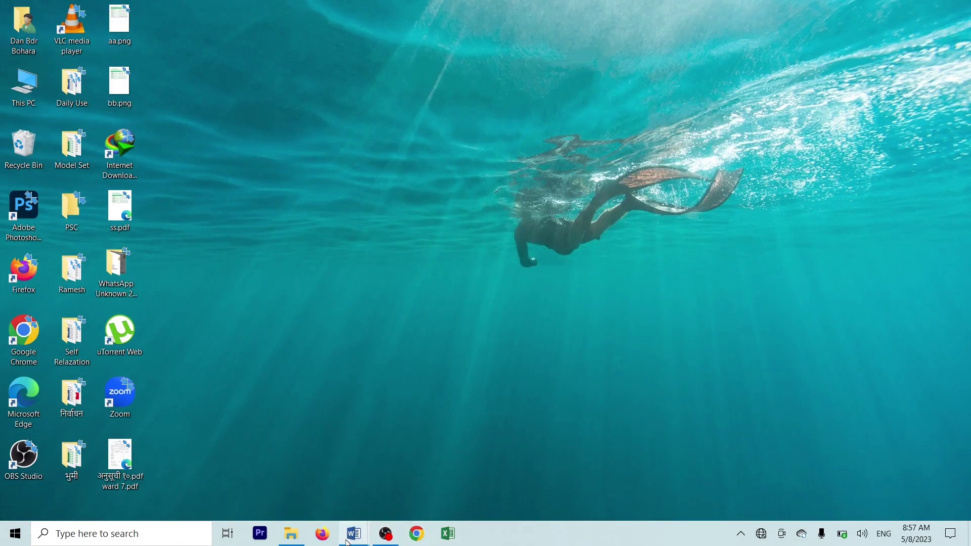
- Capture the desktop with the pinned programs, paste it beneath Q.3. in Windows.docx, and add the label Q.n 4. below it
mouse_move(347, 540)
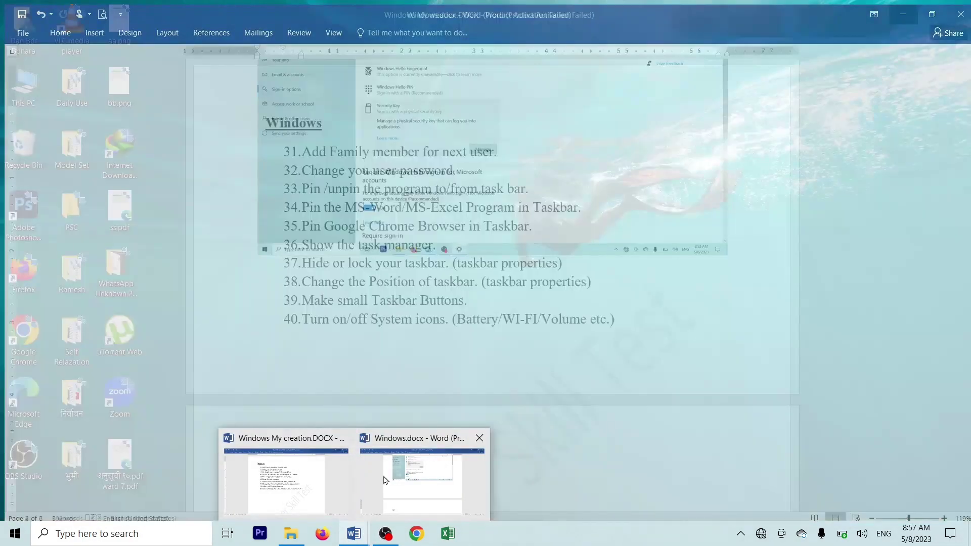
mouse_move(398, 482)
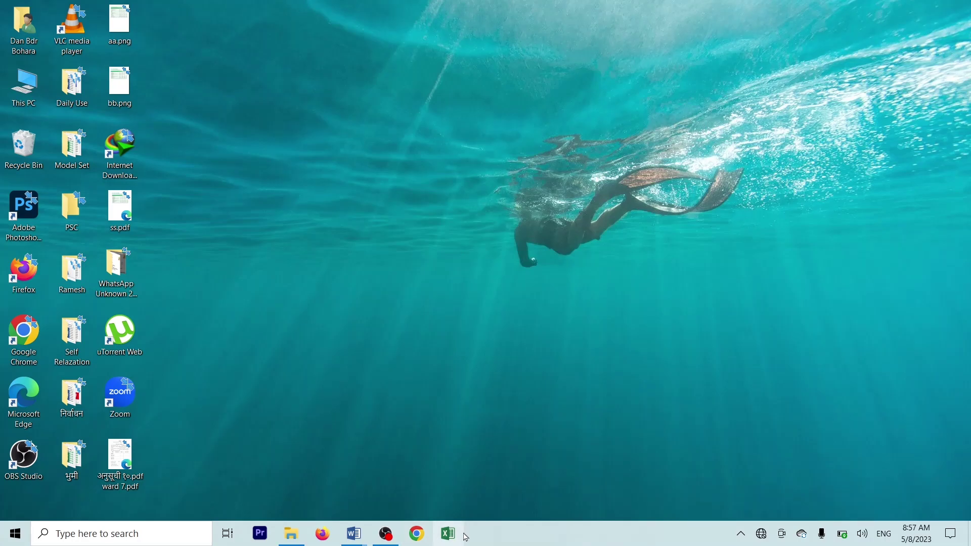
key(Print)
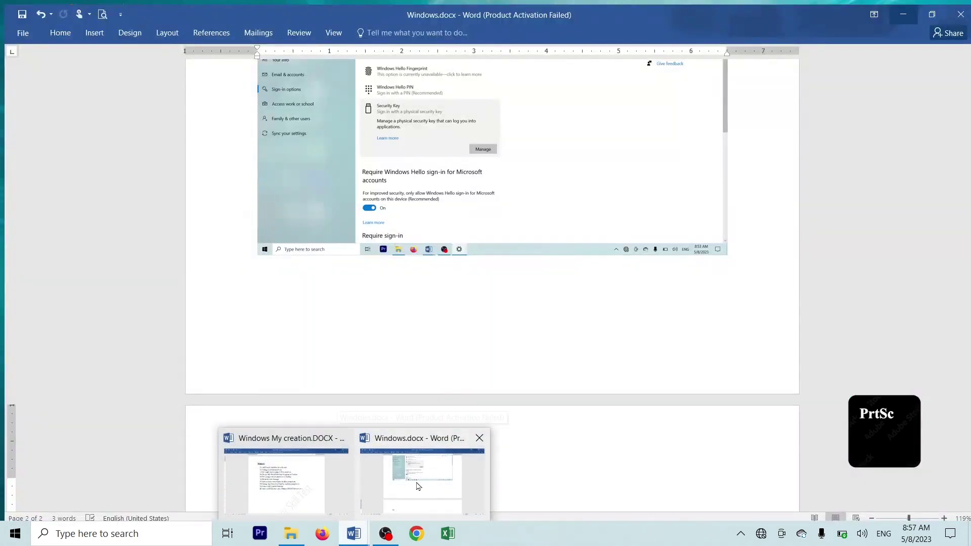
click(417, 484)
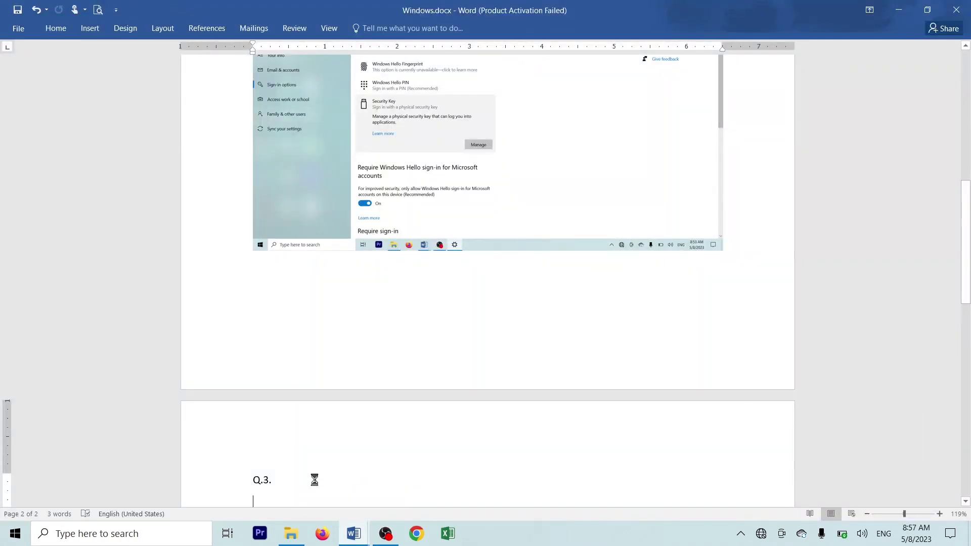
key(ctrl+v)
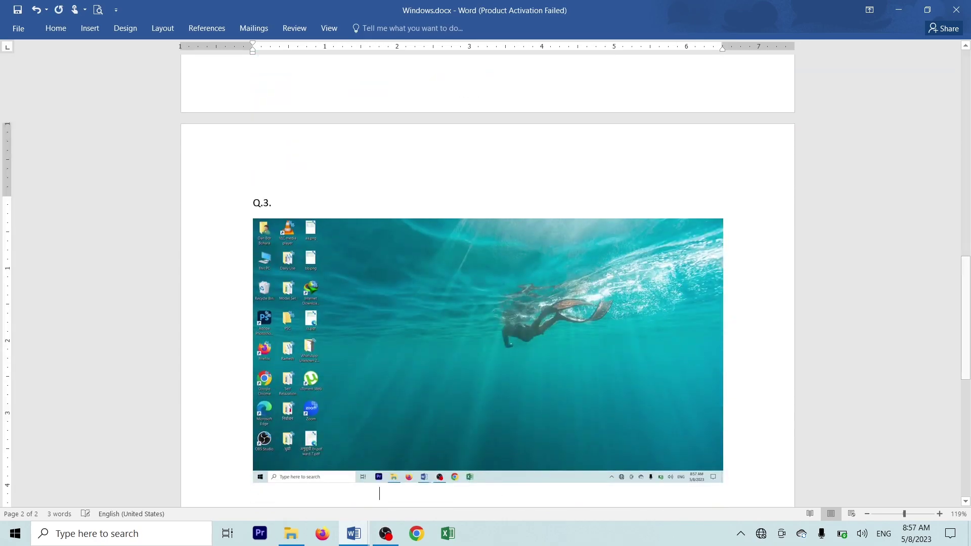
text(Q.n)
key(ctrl+v)
key(Return)
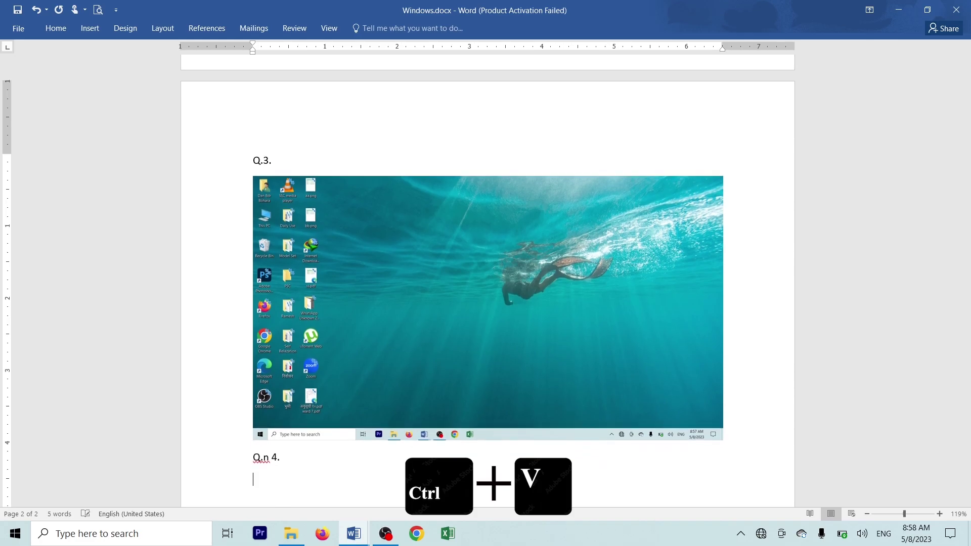
- Go to the desktop and unpin Google Chrome from the taskbar
key(super+d)
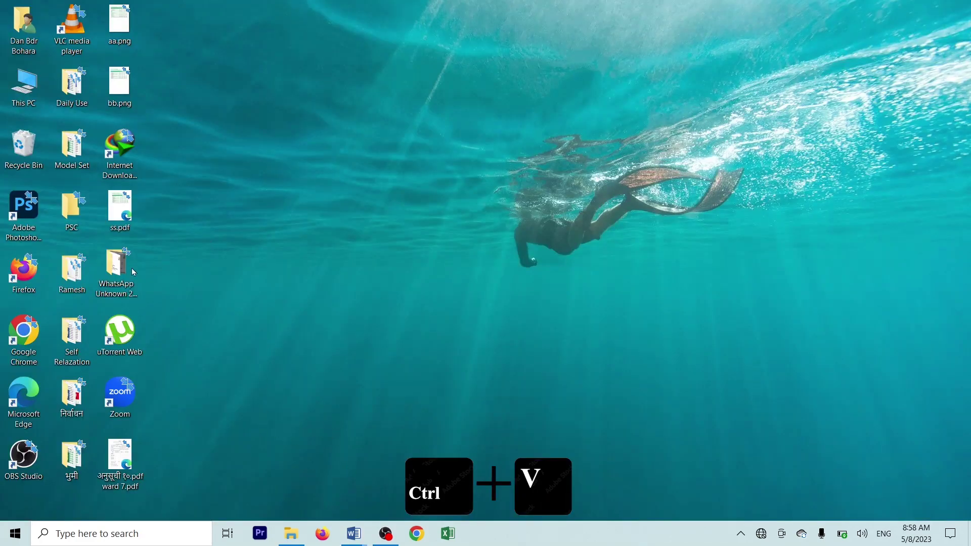
right_click(420, 535)
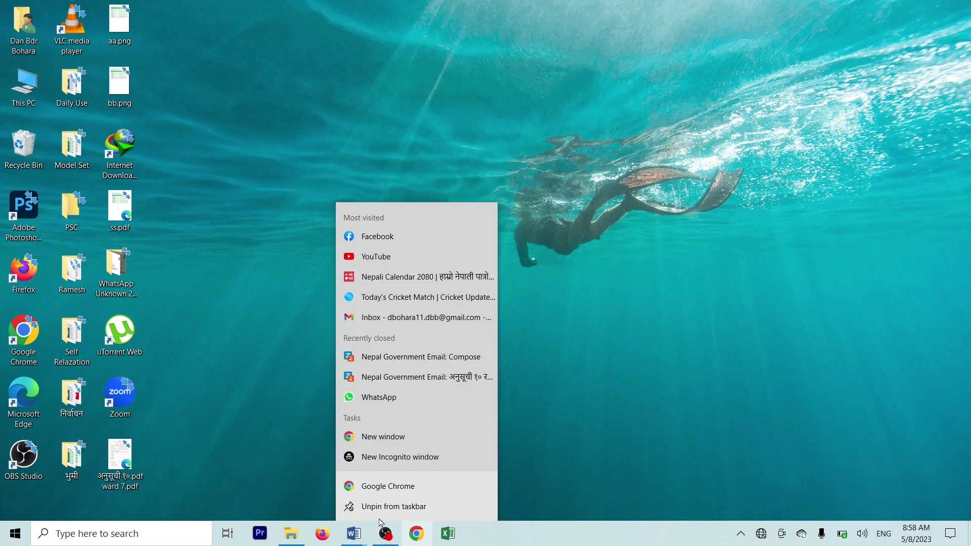
click(393, 512)
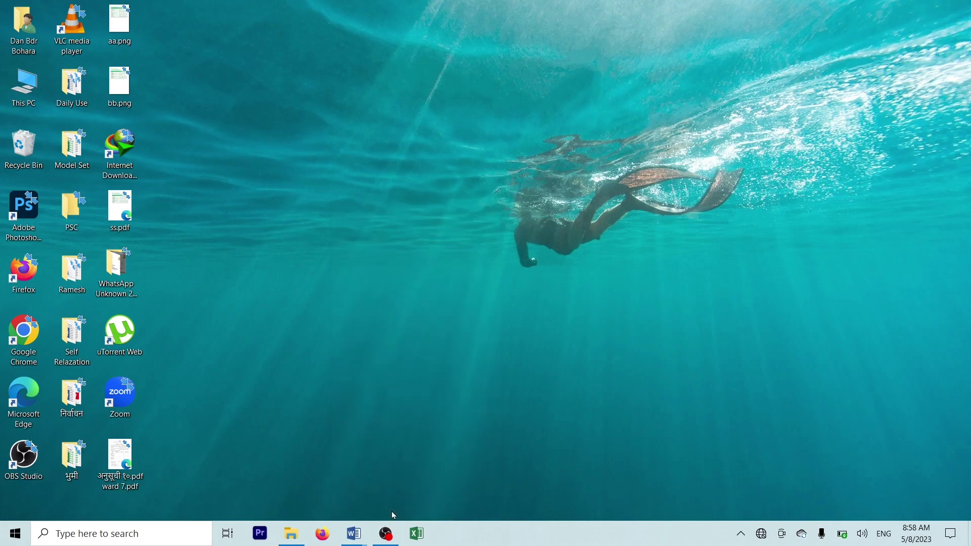
double_click(33, 332)
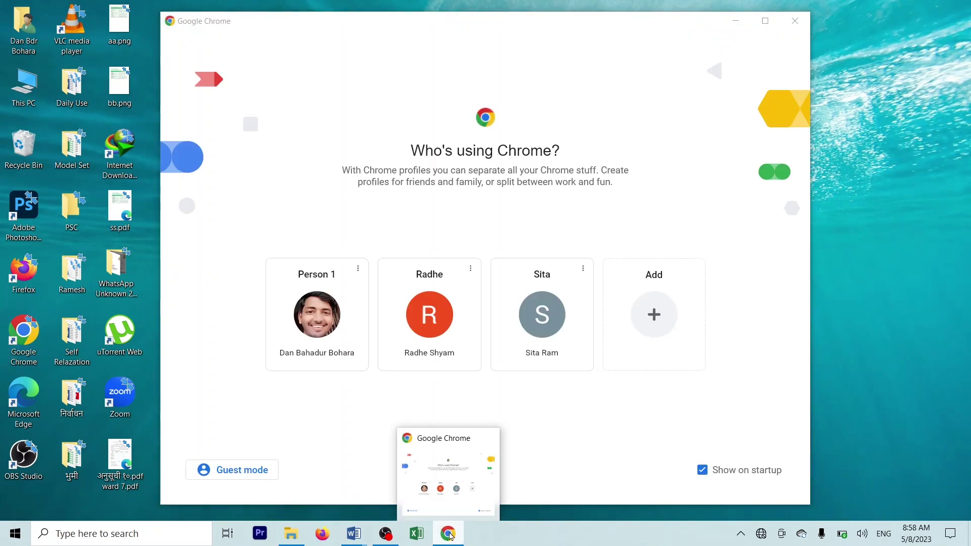
right_click(450, 536)
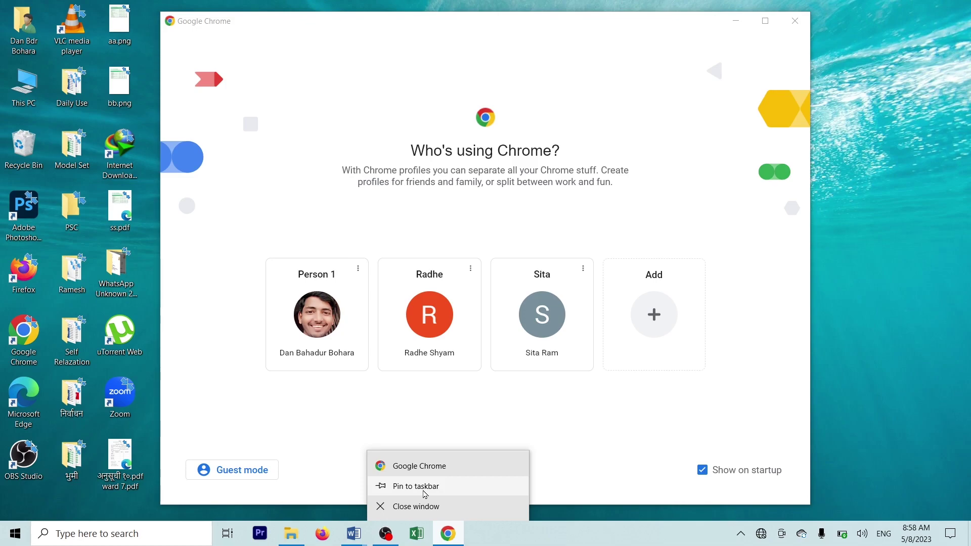
click(796, 20)
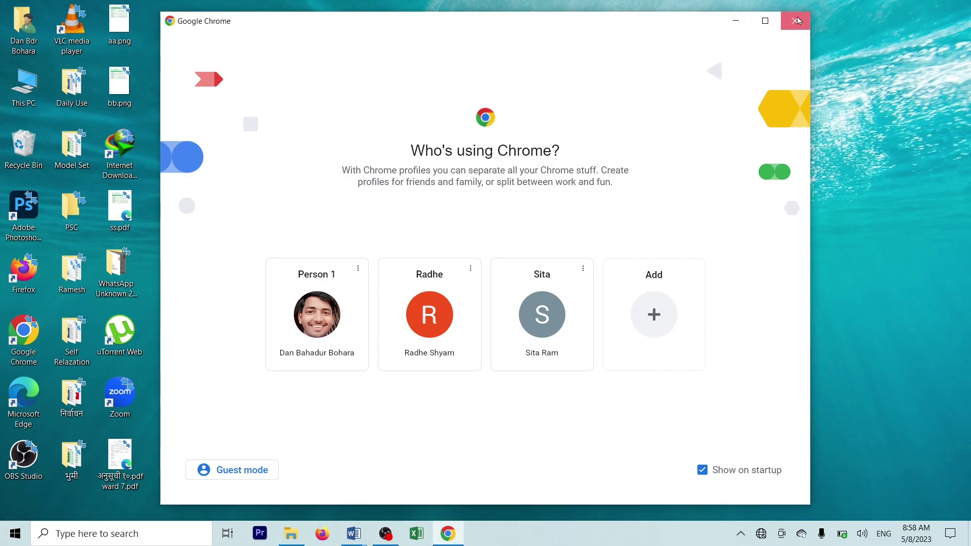
click(796, 21)
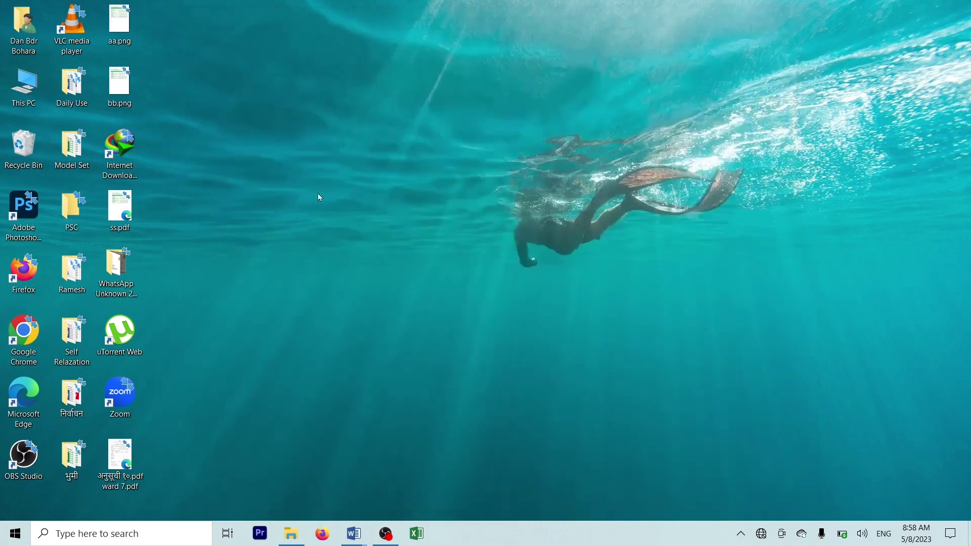
- Pin Google Chrome to the taskbar from its desktop shortcut, and refresh the desktop
double_click(27, 337)
right_click(26, 336)
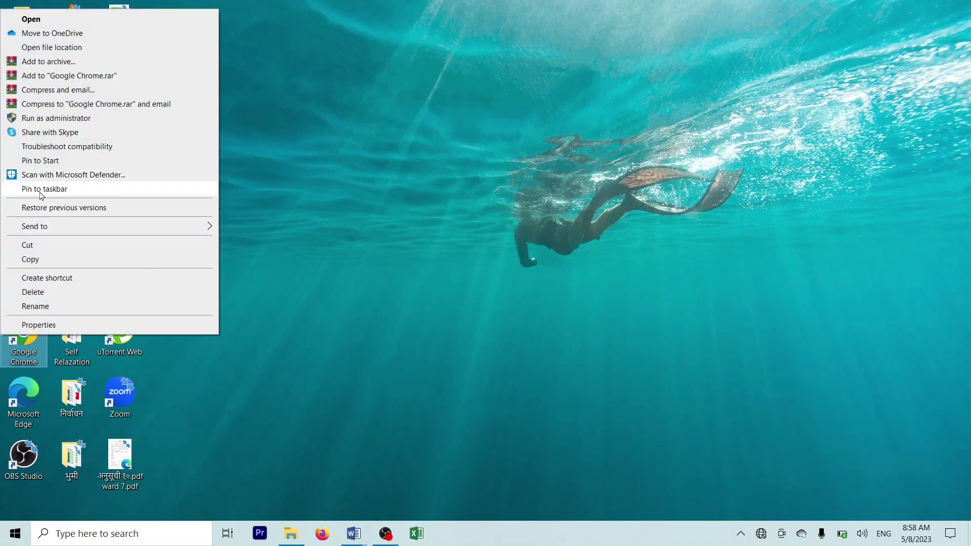
click(42, 189)
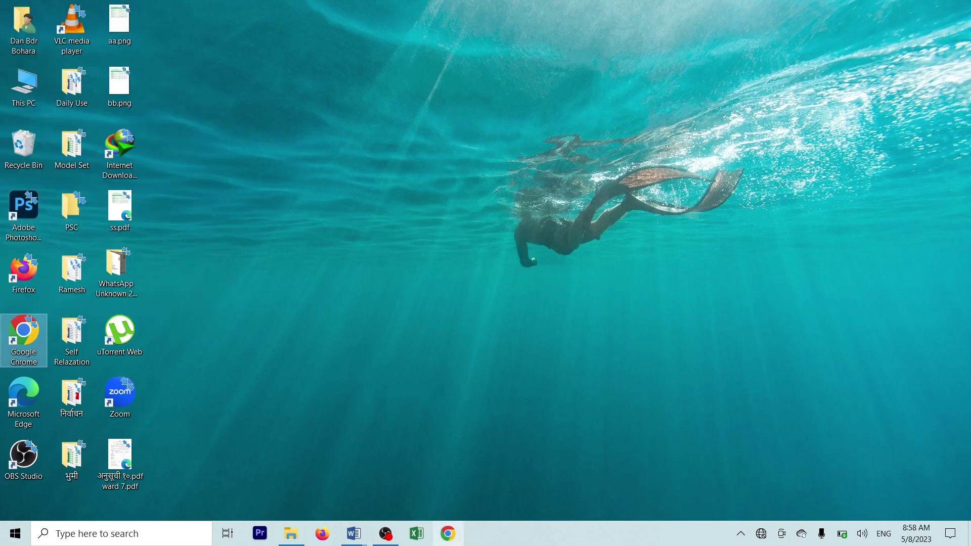
click(396, 347)
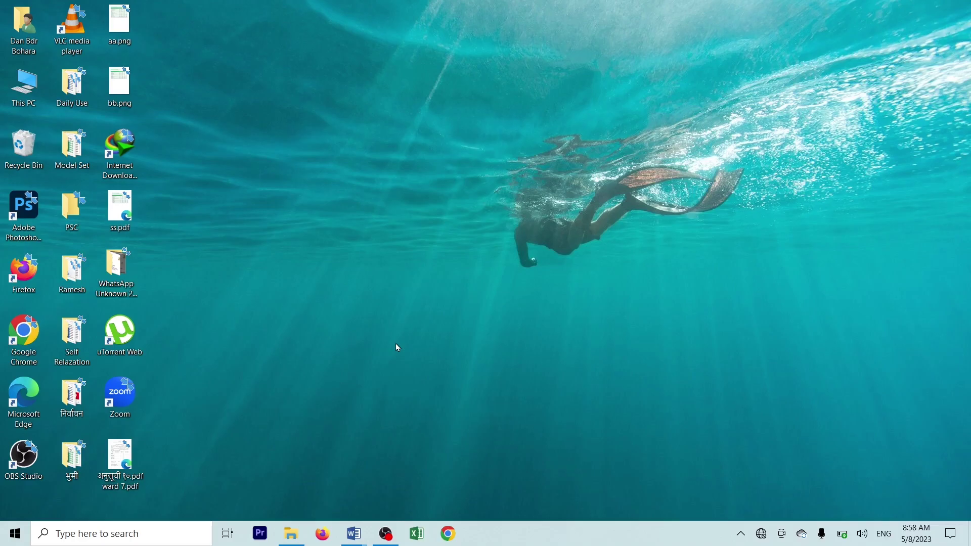
right_click(396, 347)
click(332, 382)
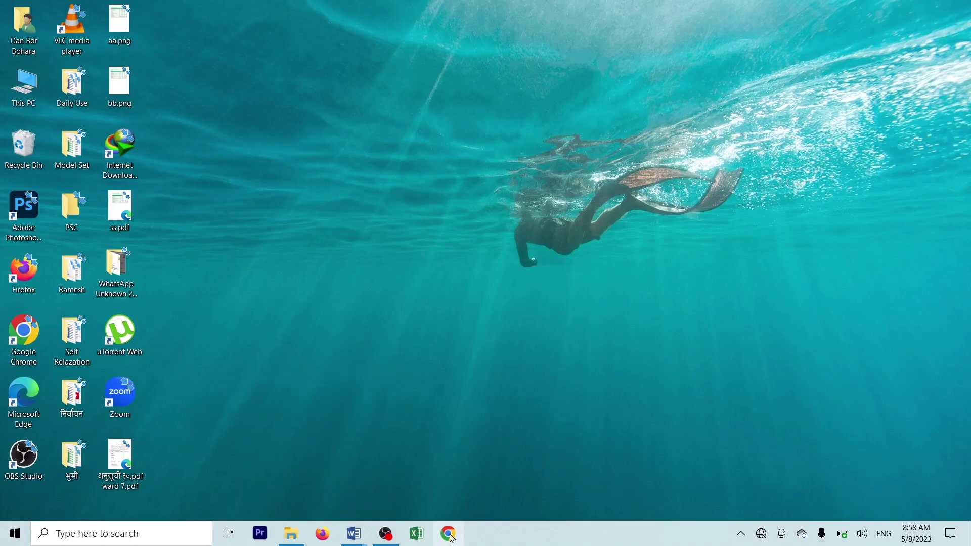
right_click(500, 297)
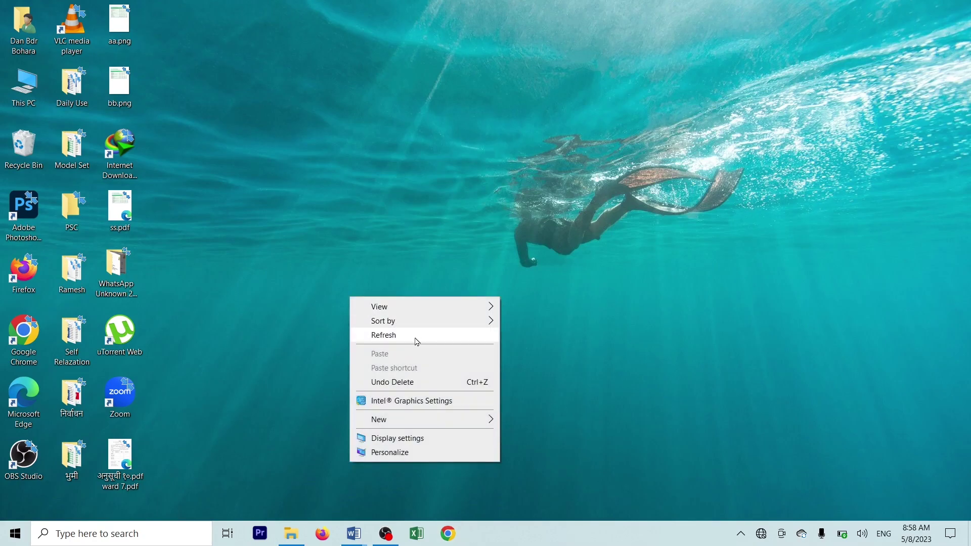
click(417, 342)
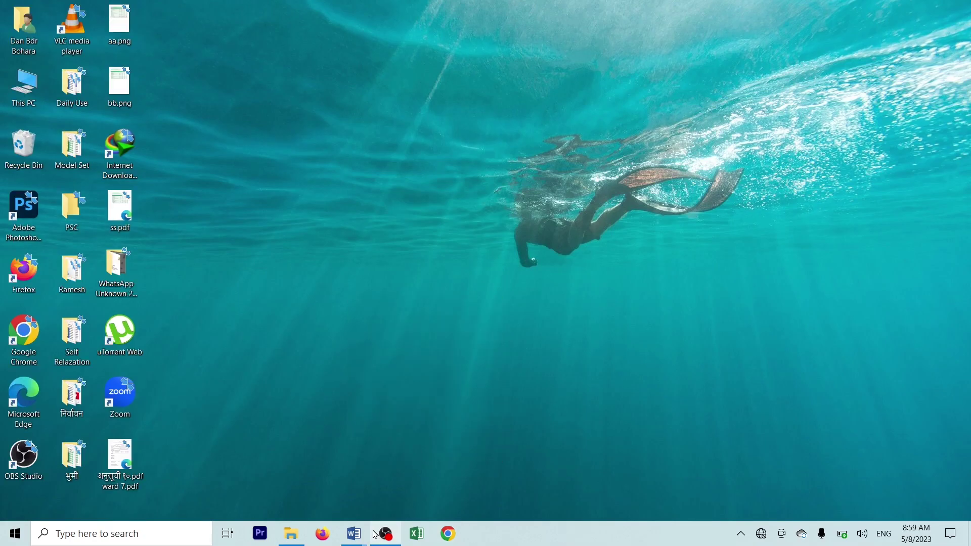
- Check the next task in Windows My creation.DOCX, and minimize the document
mouse_move(353, 534)
click(293, 476)
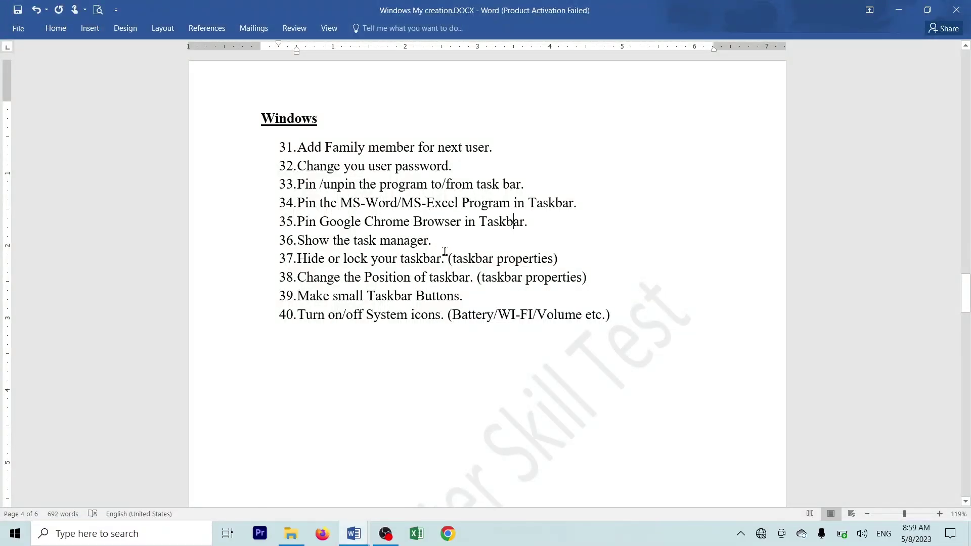
click(899, 10)
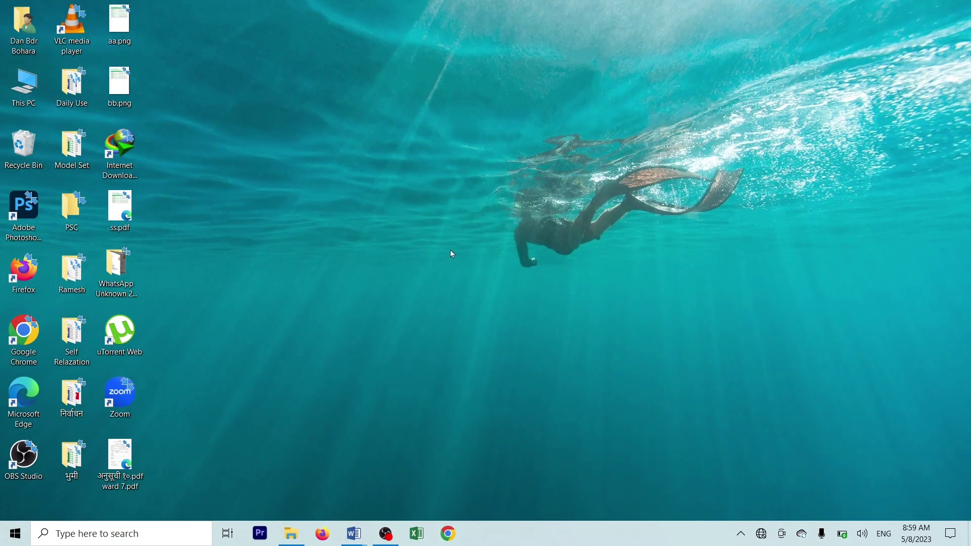
- Refresh the desktop, open Task Manager, and move its window clear of the desktop icons
right_click(431, 138)
click(353, 178)
right_click(548, 543)
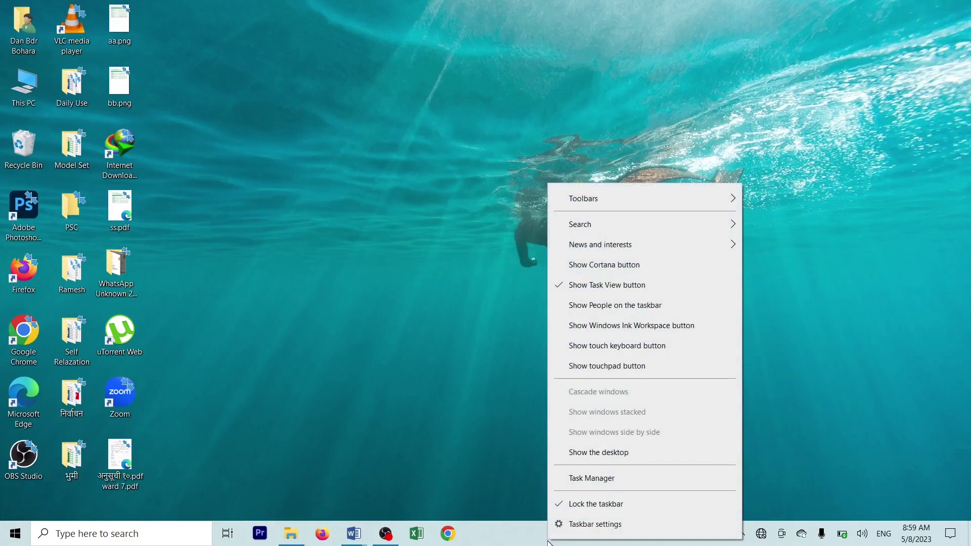
click(585, 479)
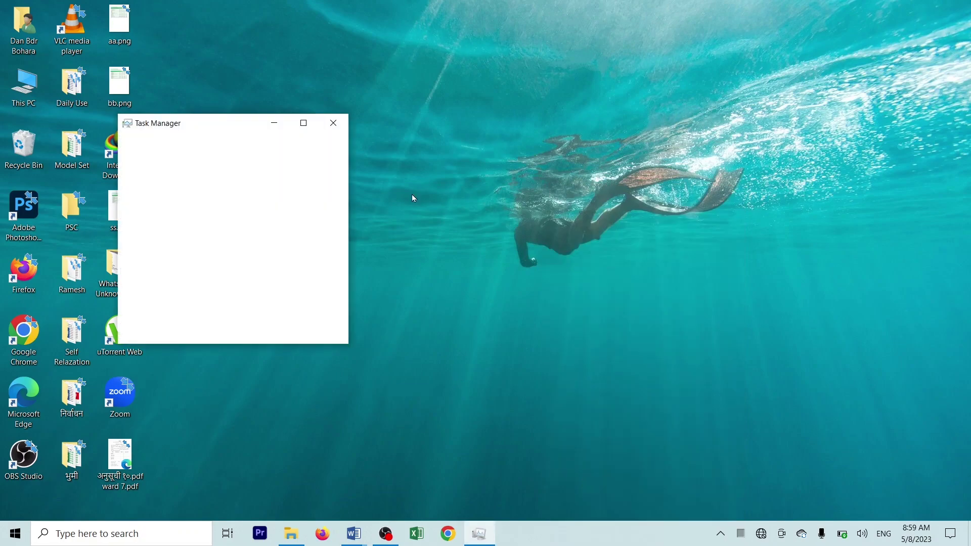
drag(206, 123, 355, 54)
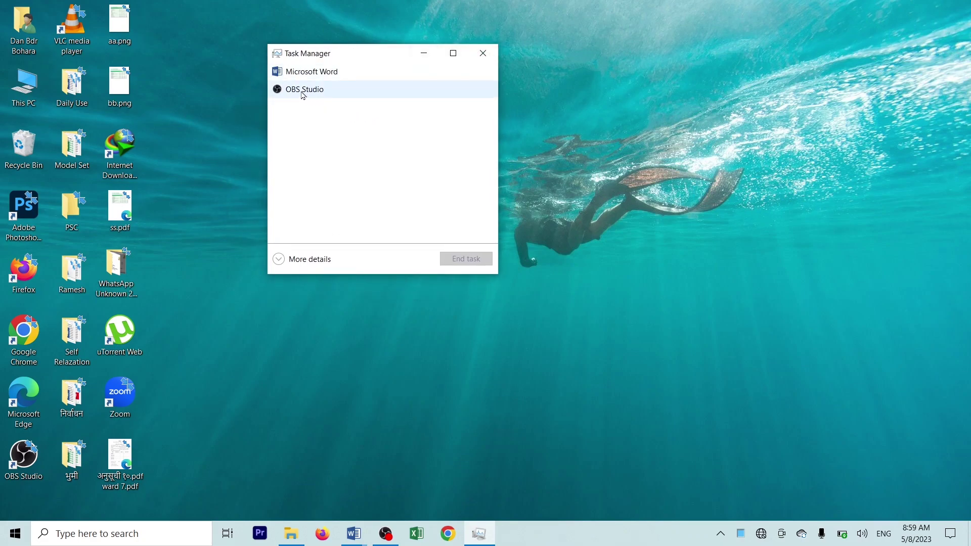
- Examine the Microsoft Word and OBS Studio entries in Task Manager, leaving Microsoft Word selected
click(305, 74)
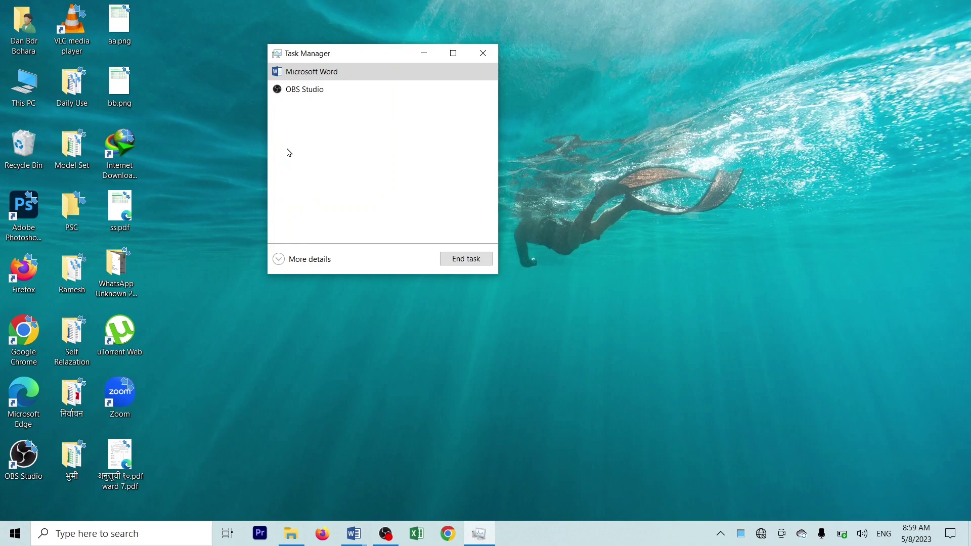
click(301, 95)
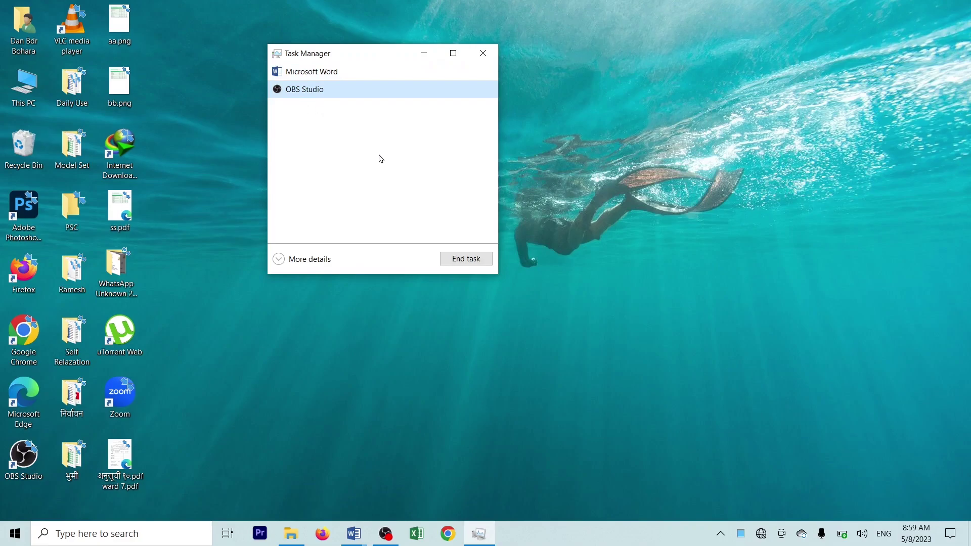
click(322, 71)
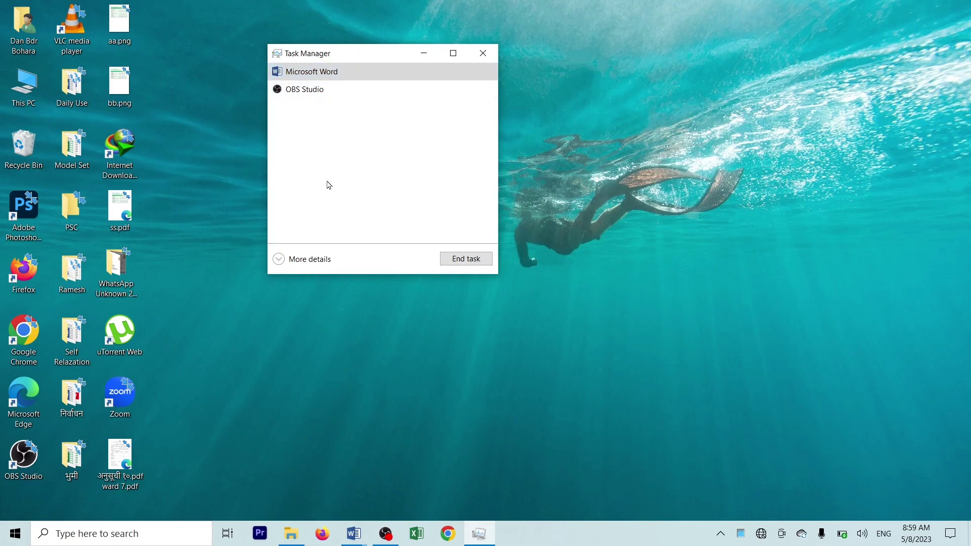
drag(368, 59, 398, 67)
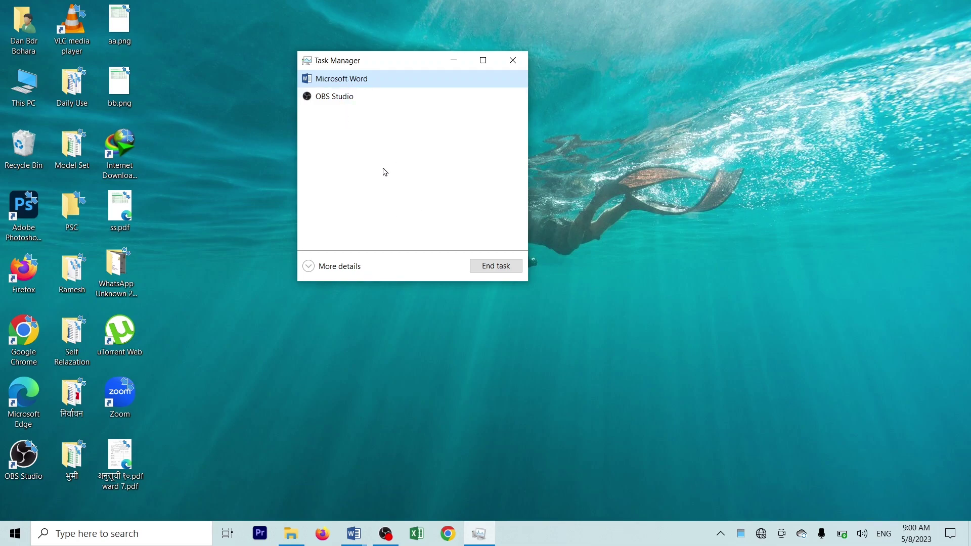
click(349, 99)
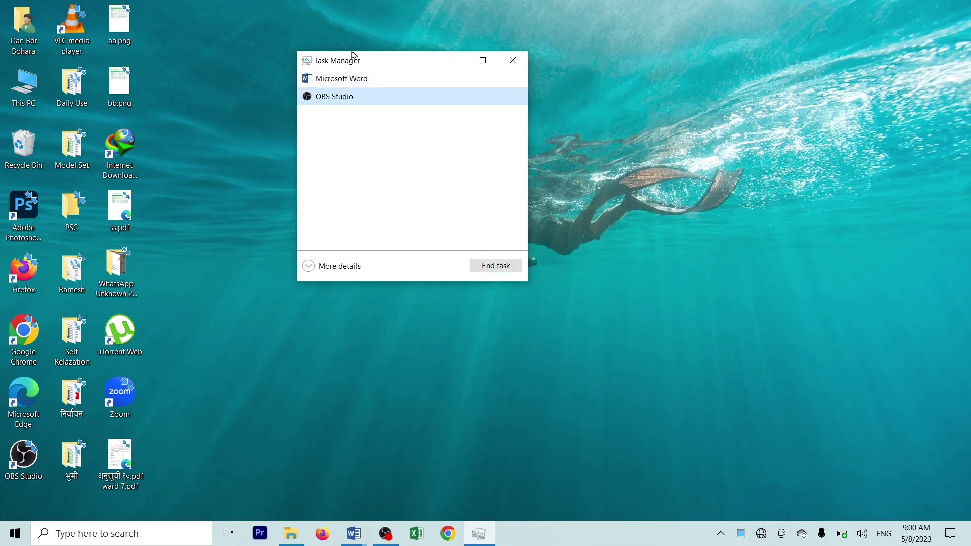
click(345, 82)
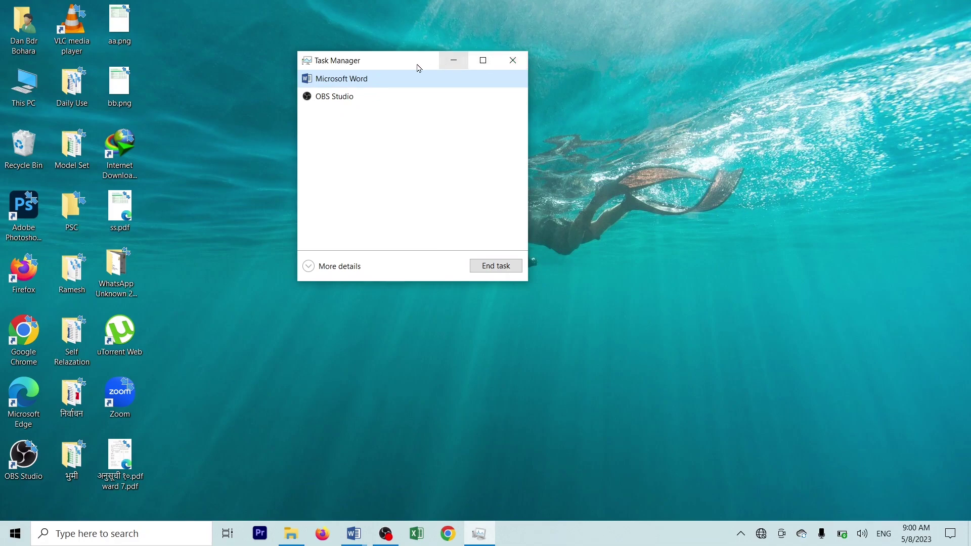
drag(373, 61, 393, 76)
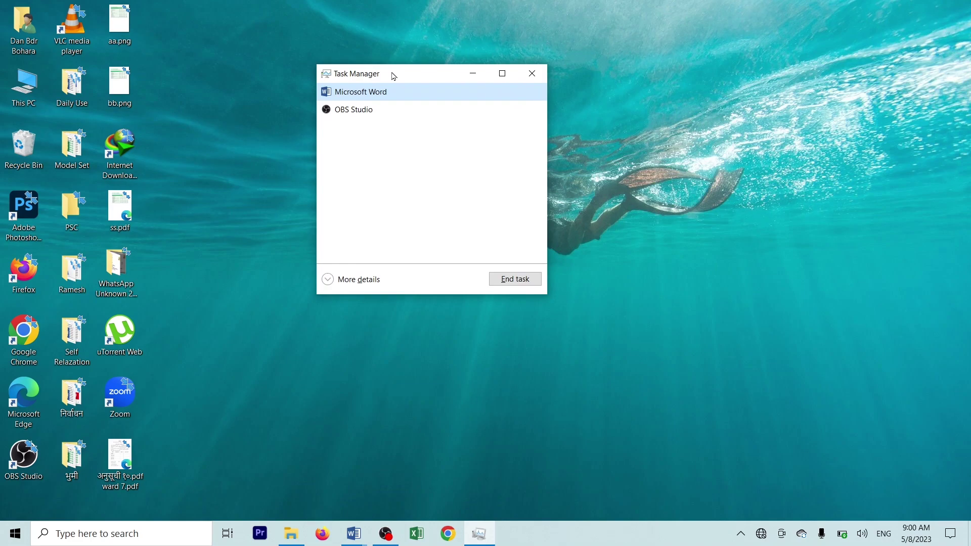
- Capture the Task Manager window and close it, paste the capture beneath Q.n 4. in Windows.docx, and add the label Q.5. below it
click(532, 74)
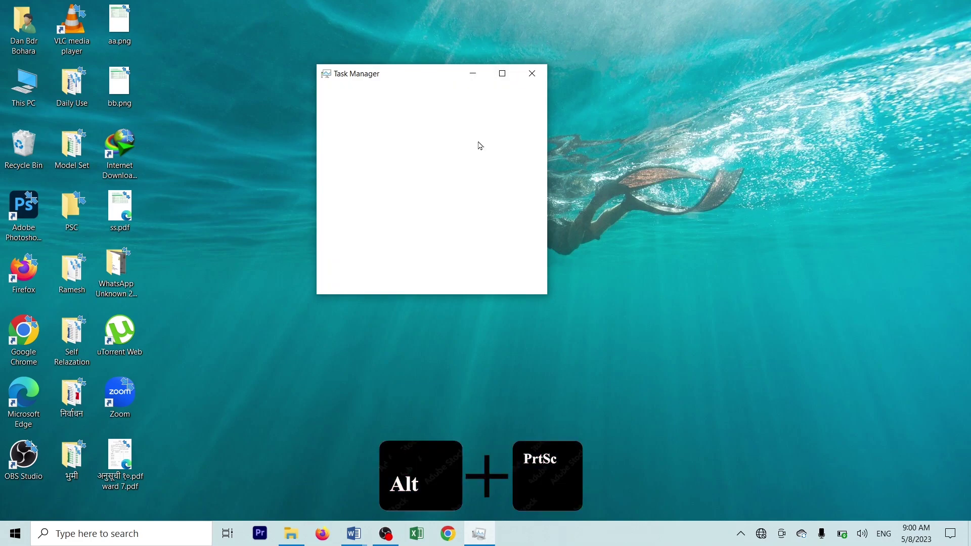
mouse_move(354, 533)
click(422, 478)
click(356, 469)
key(ctrl+v)
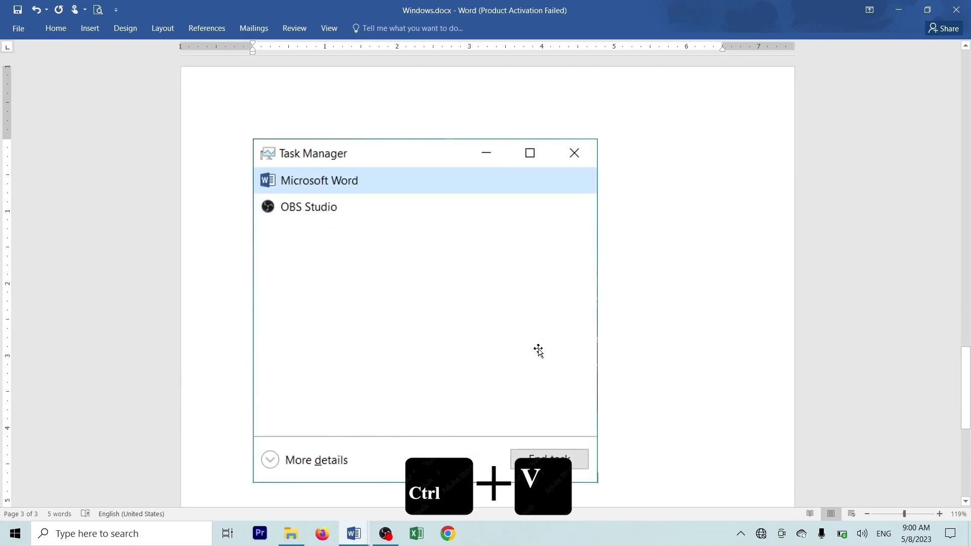
key(Return)
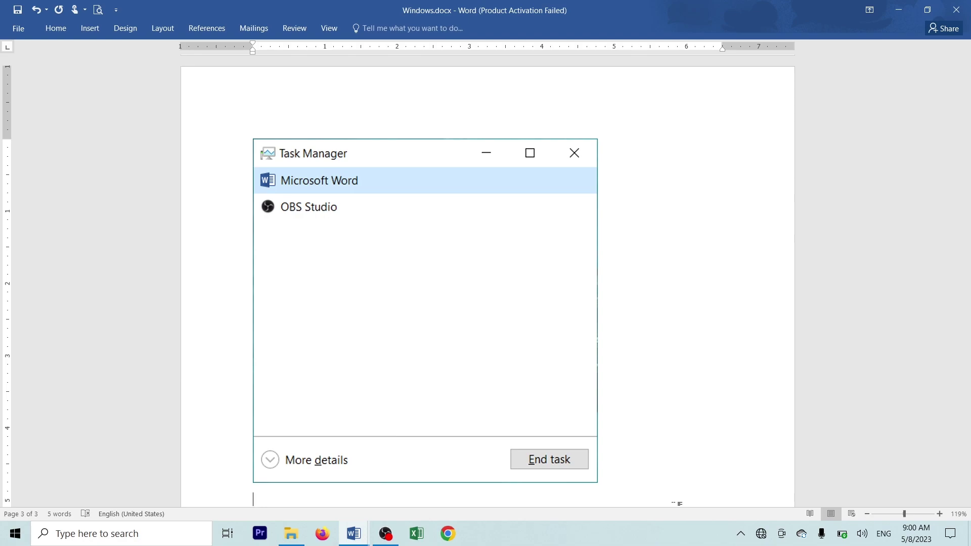
text(Q.5.)
key(Return)
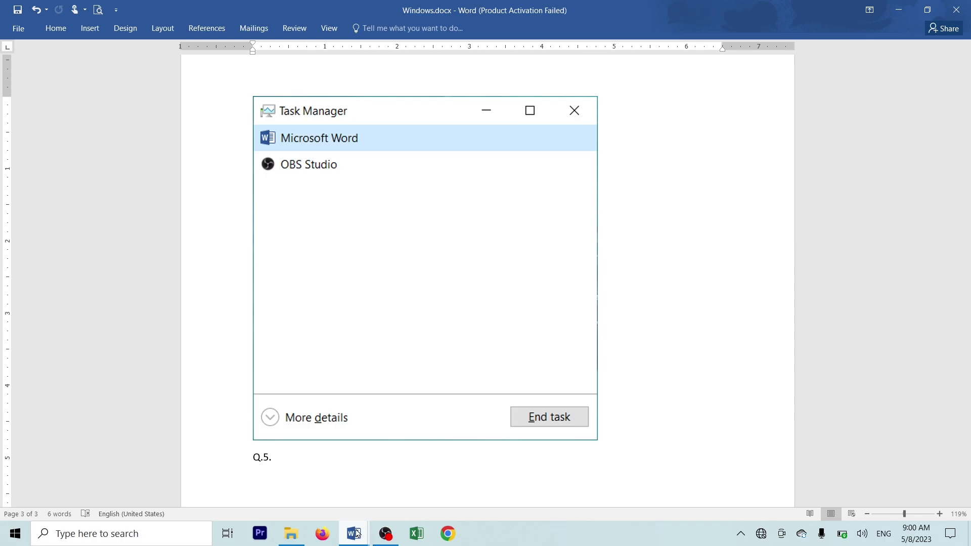
- Consult the task list in Windows My creation.DOCX for the task after the task manager one, and minimize both Word documents
click(354, 534)
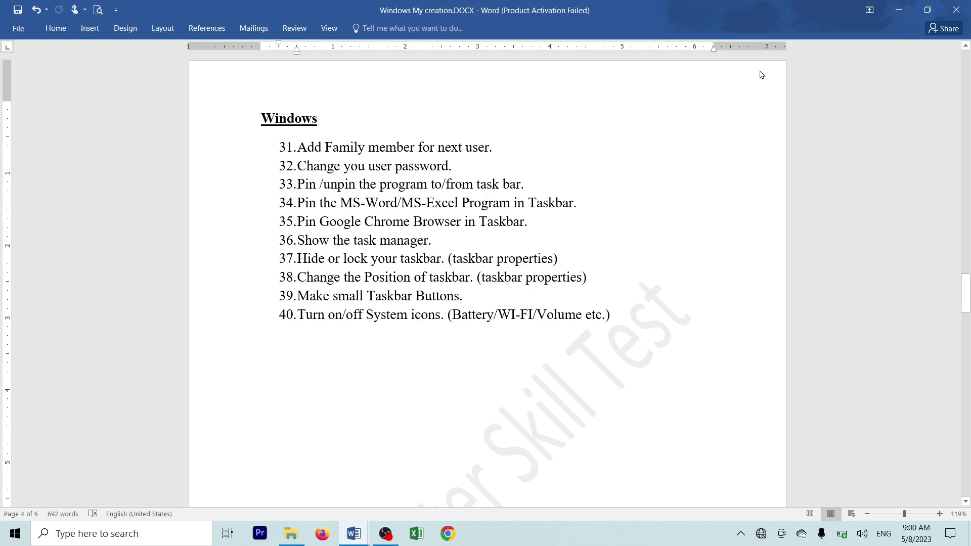
click(899, 9)
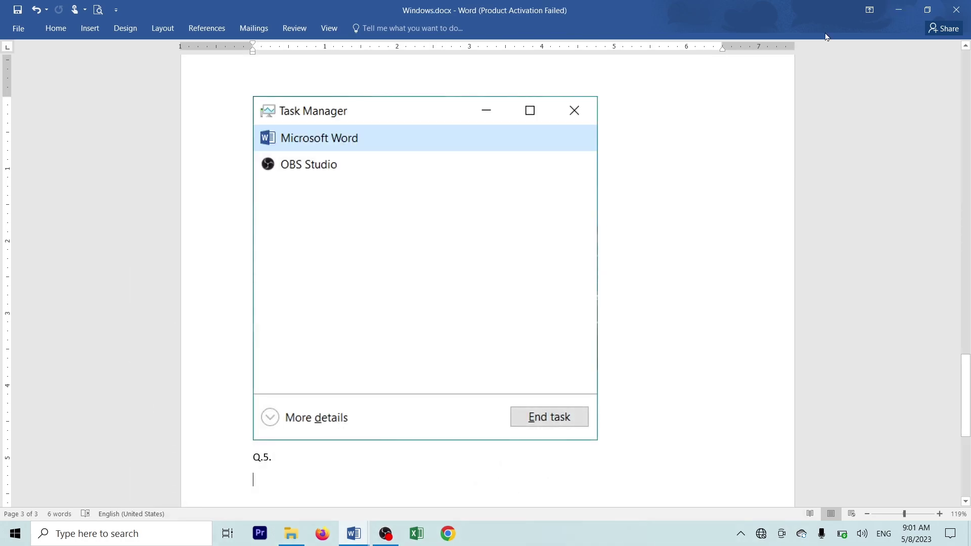
click(898, 9)
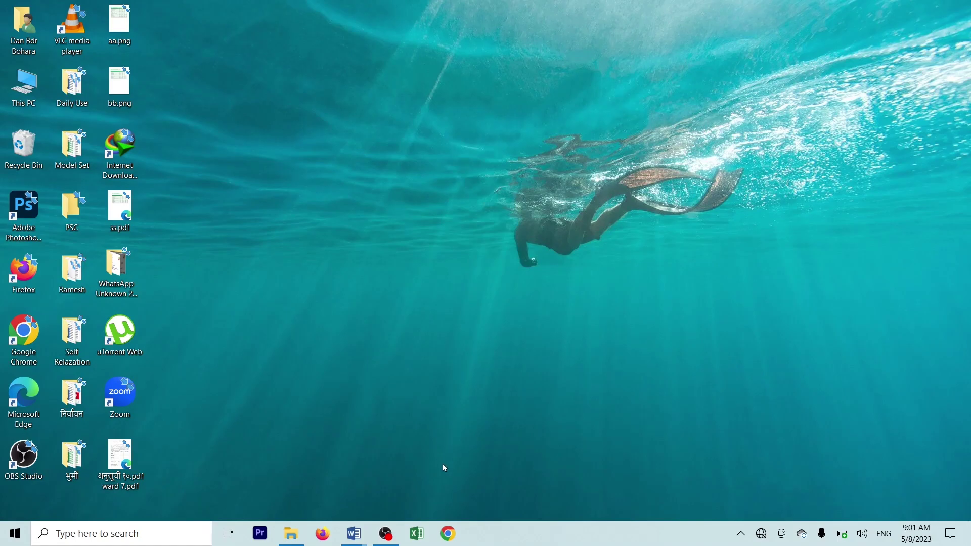
- Turn on automatic taskbar hiding in desktop mode, capture the taskbar settings, turn the option back off, and minimize Settings
right_click(519, 535)
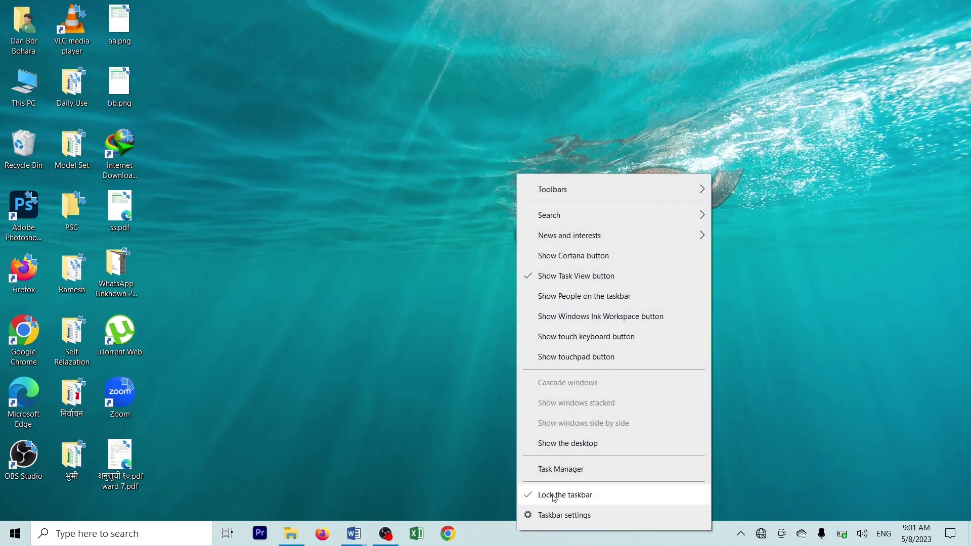
right_click(474, 534)
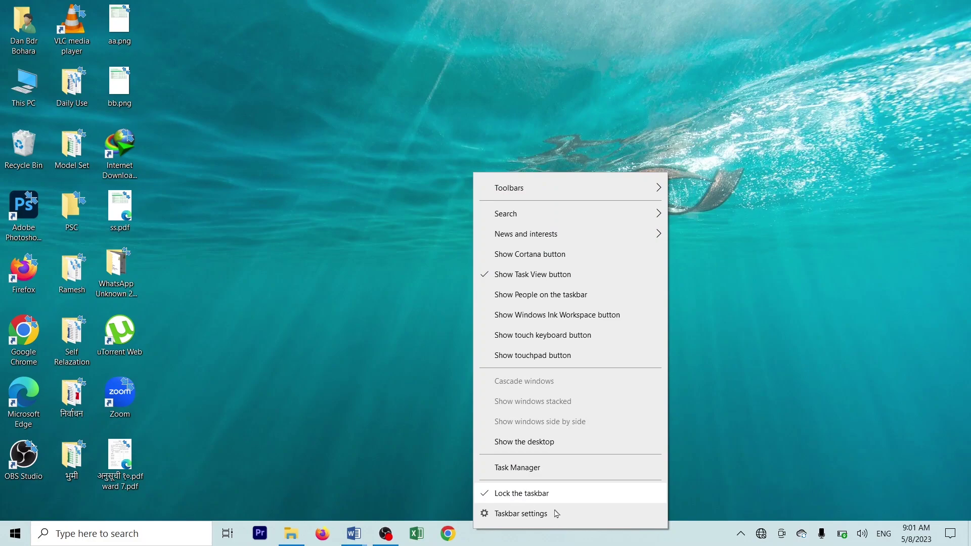
key(Escape)
right_click(621, 540)
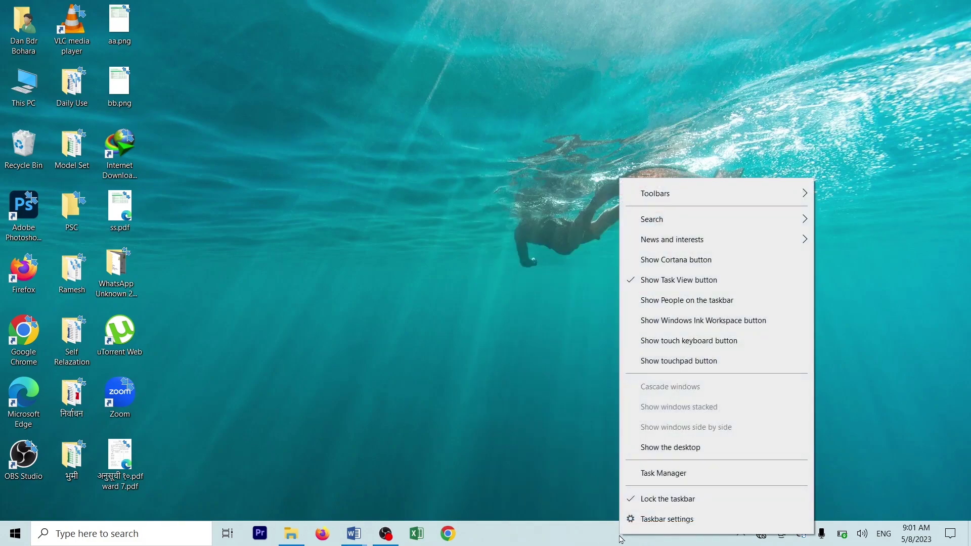
click(656, 520)
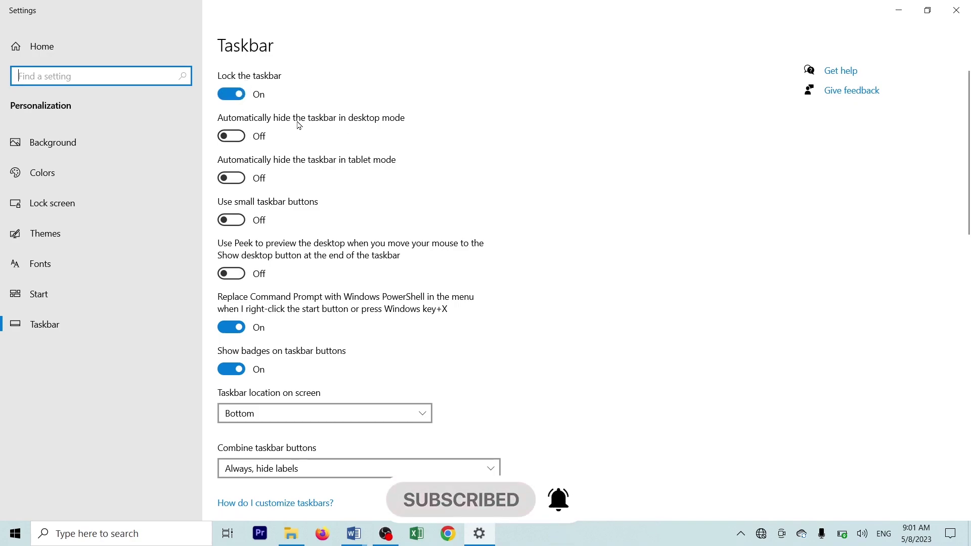
click(242, 136)
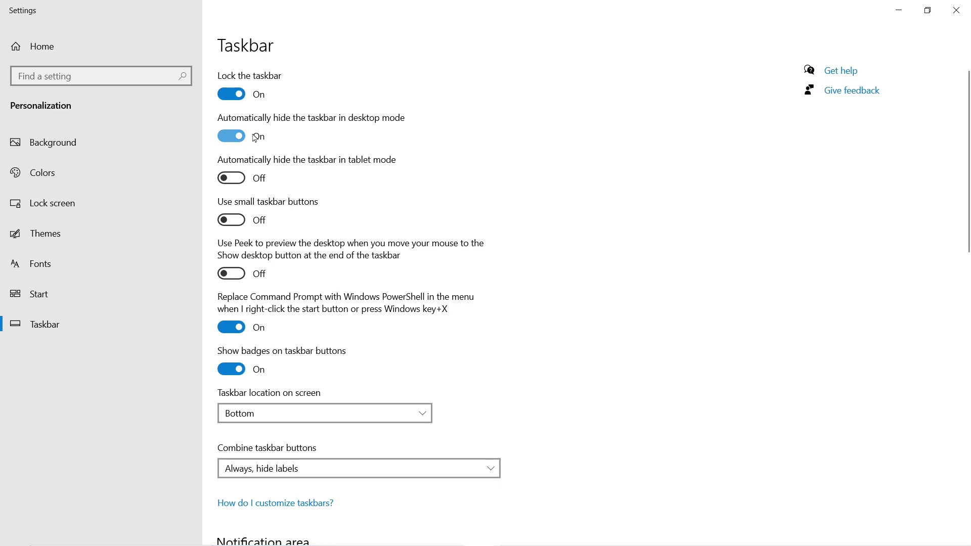
mouse_move(404, 545)
click(233, 136)
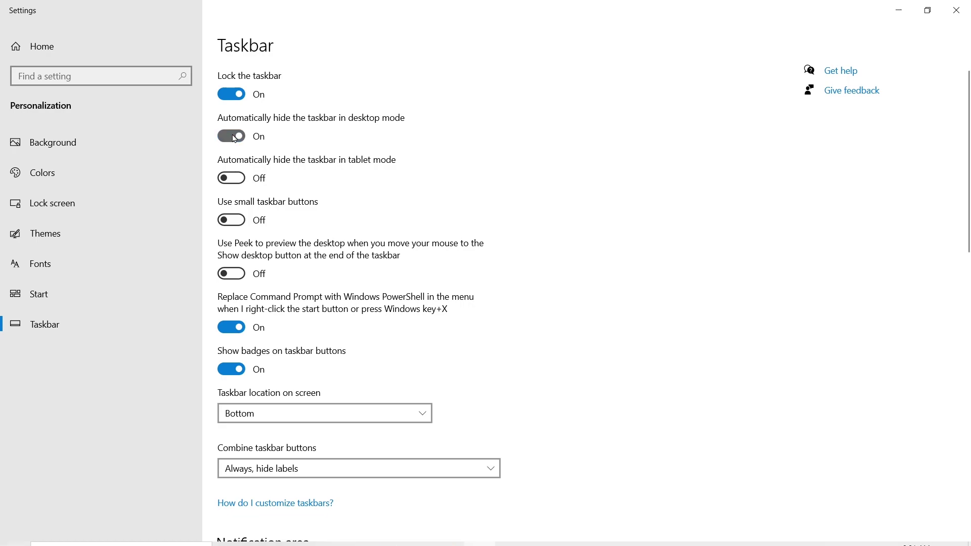
click(902, 7)
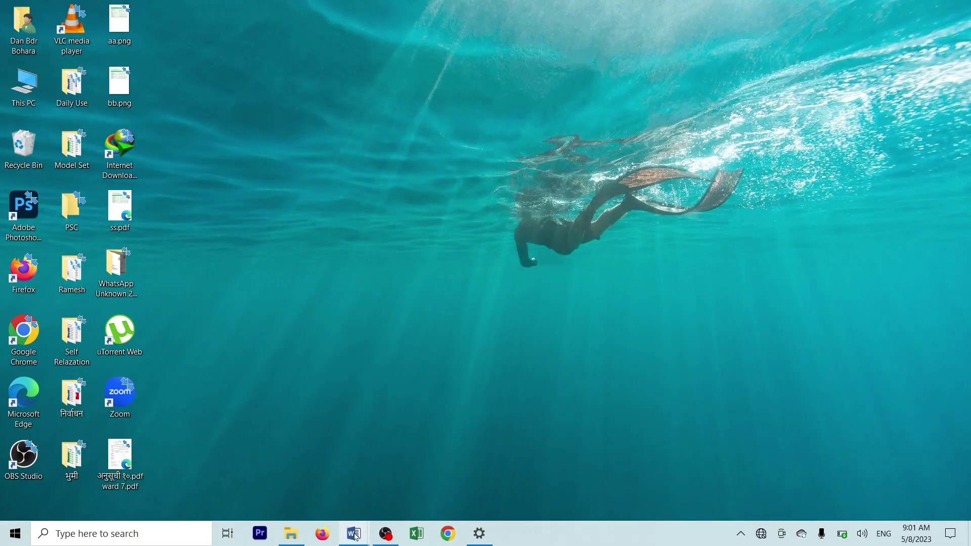
- Label the new answer Q.7 in Windows.docx, insert the taskbar settings capture beneath it, and add the label Q. 8 on the following page
mouse_move(354, 534)
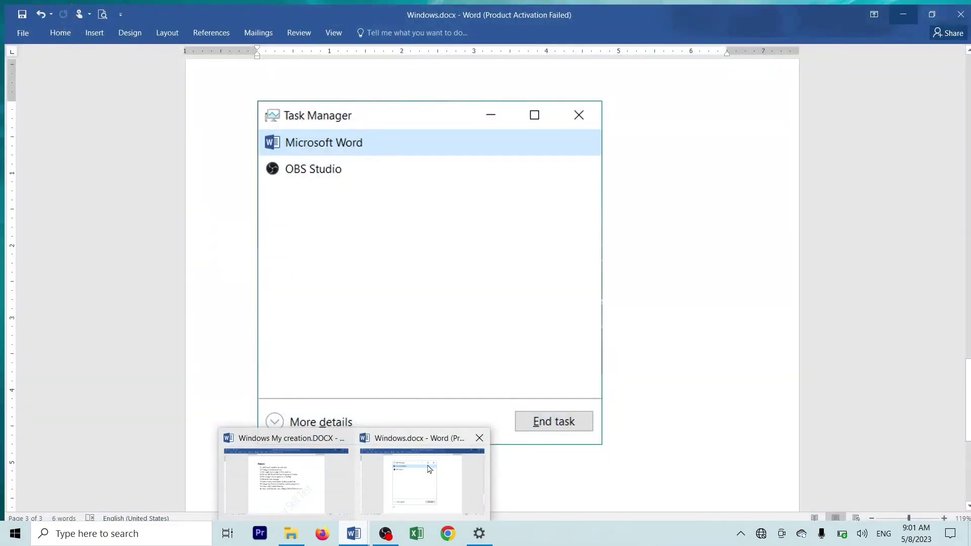
click(429, 468)
key(ctrl+z)
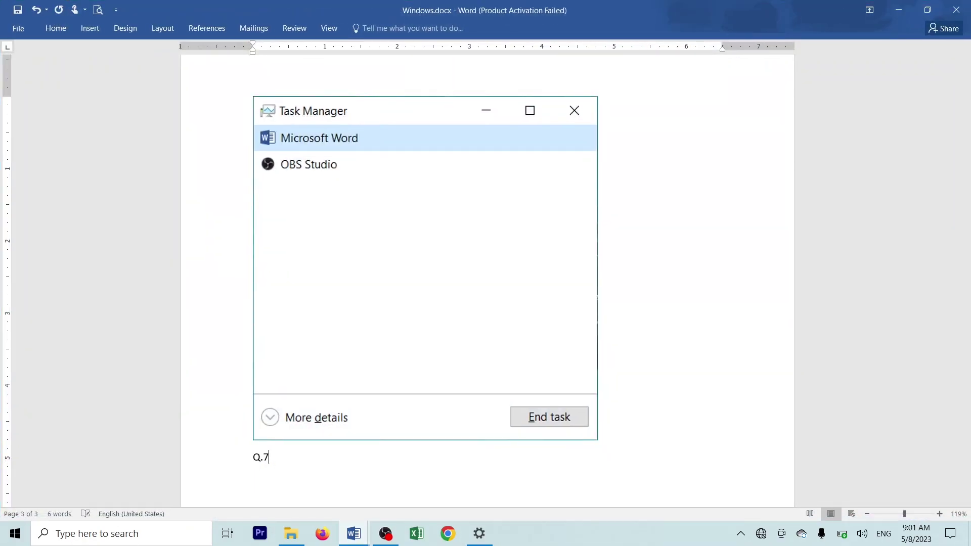
key(ctrl+y)
key(ctrl+y)
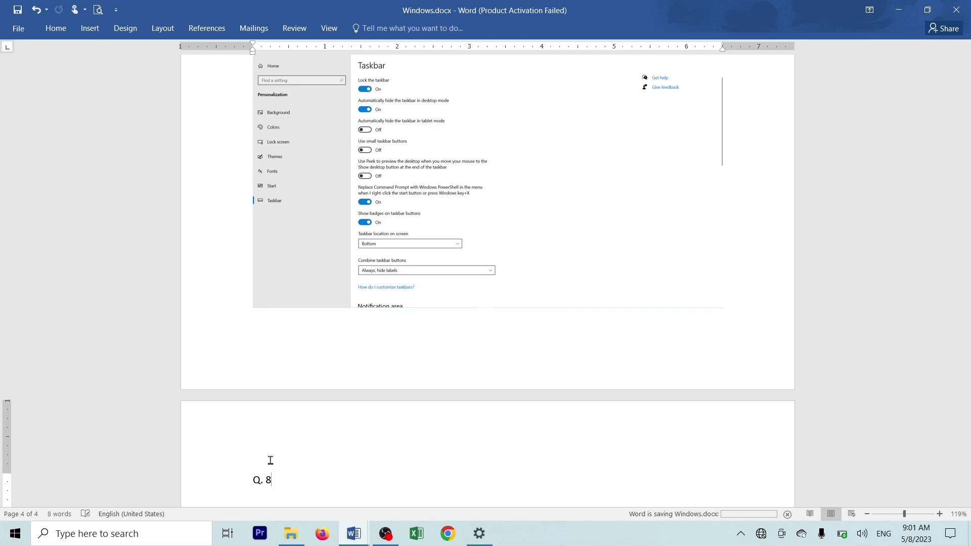
- Consult Windows My creation.DOCX for the task after hiding or locking the taskbar, minimize both Word documents, and close Settings
key(alt+Tab)
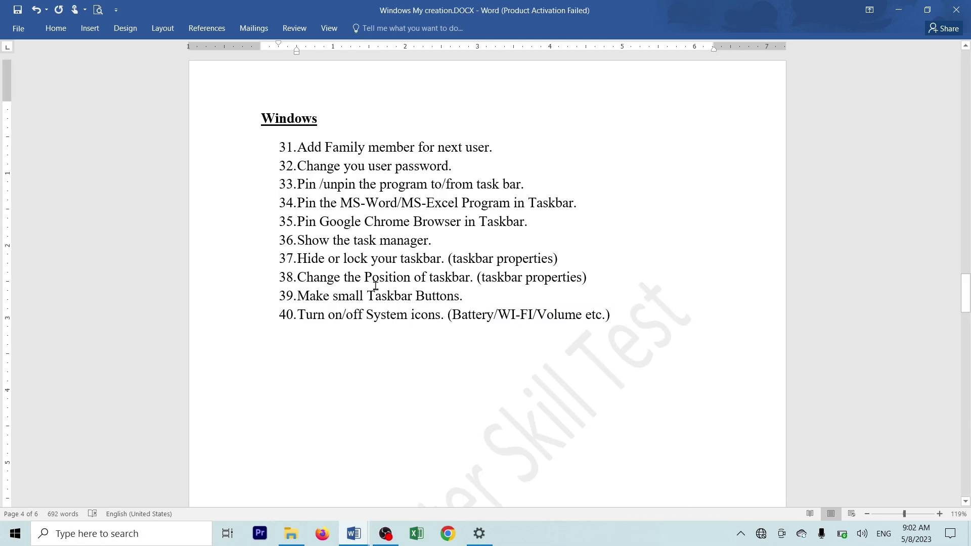
click(899, 10)
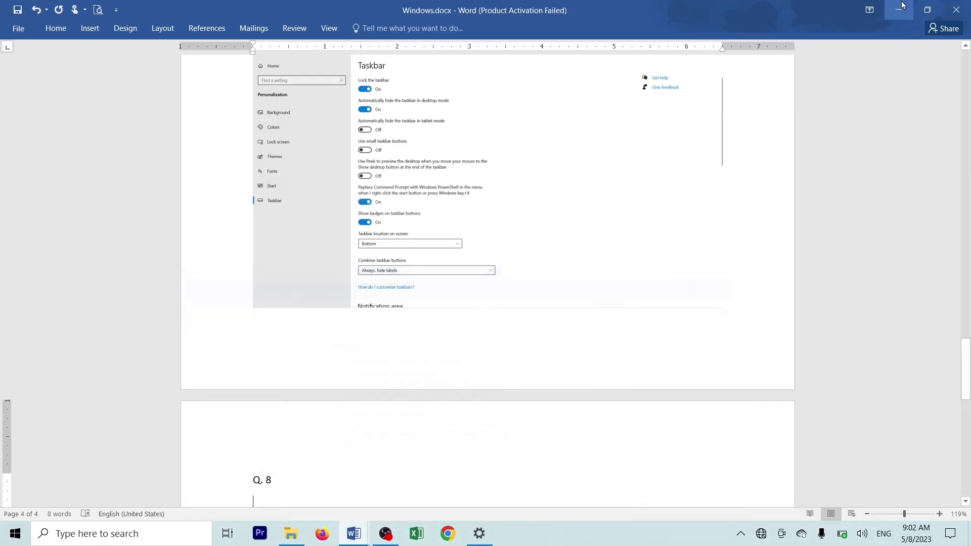
click(899, 10)
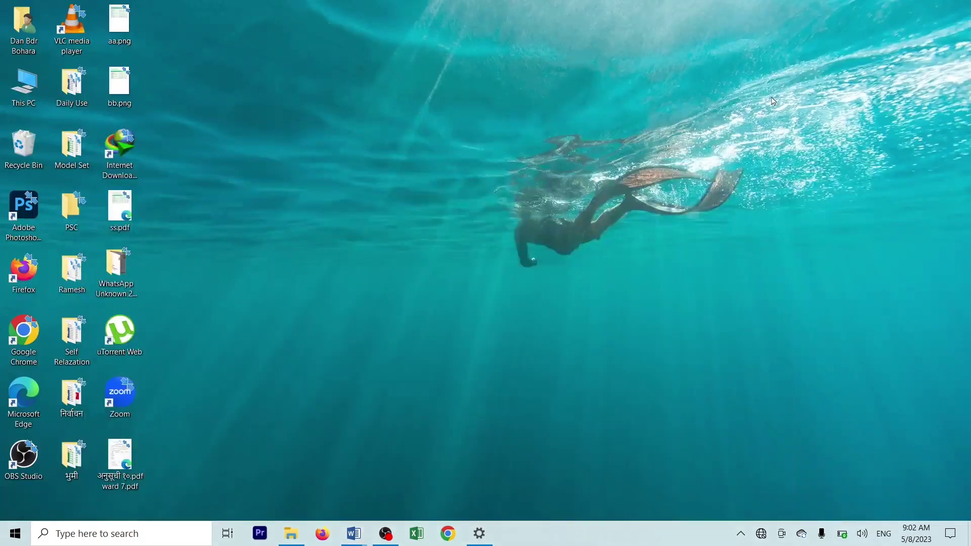
click(479, 534)
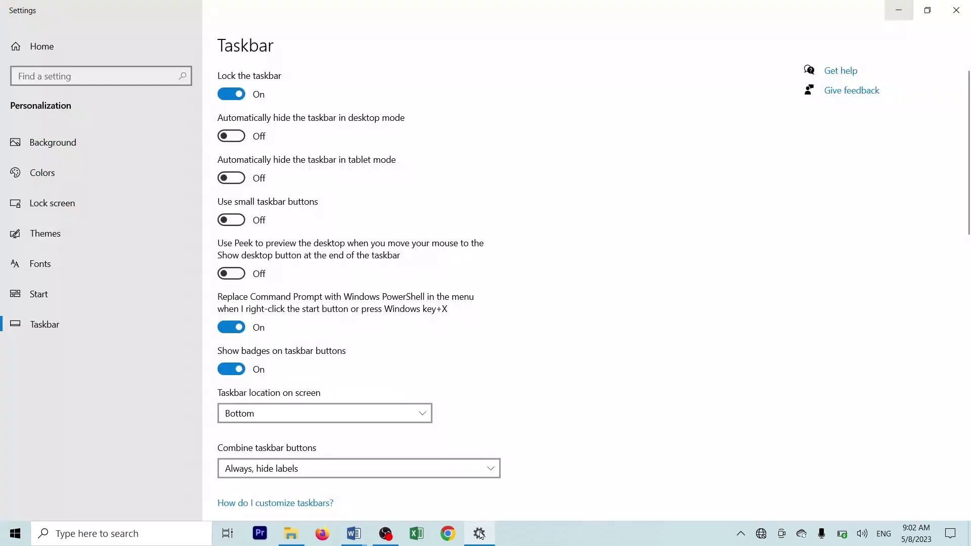
click(956, 10)
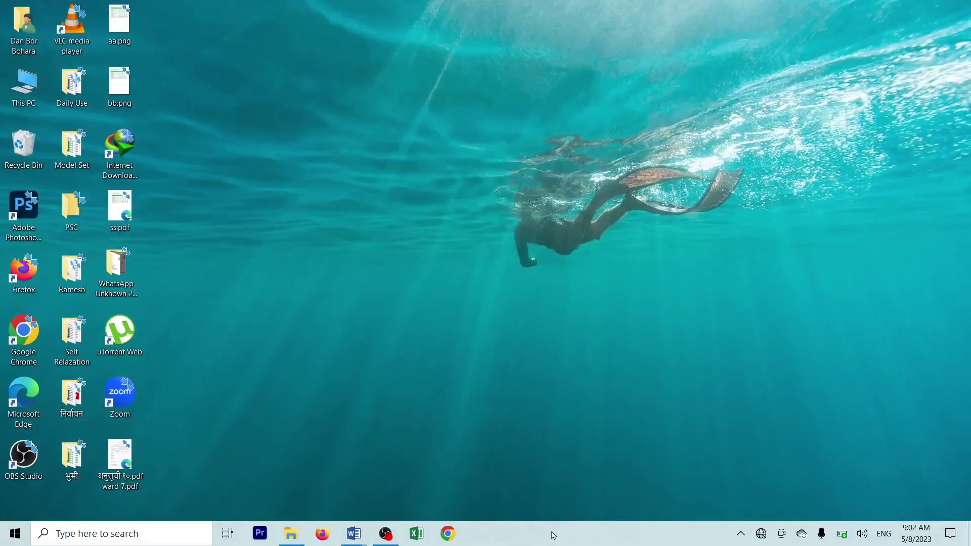
- Unlock the taskbar, move it to the top edge of the desktop for a screen capture, and return it to the bottom edge
right_click(505, 535)
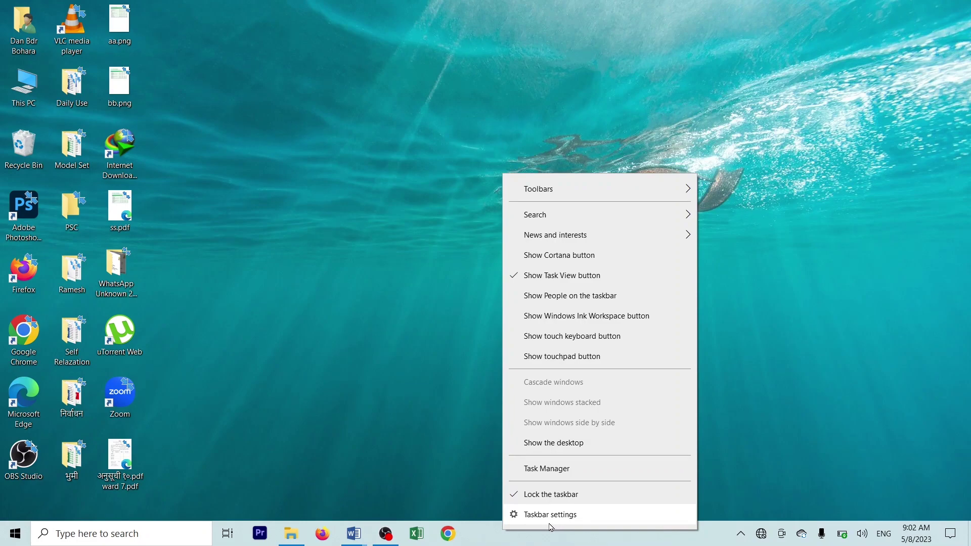
click(526, 499)
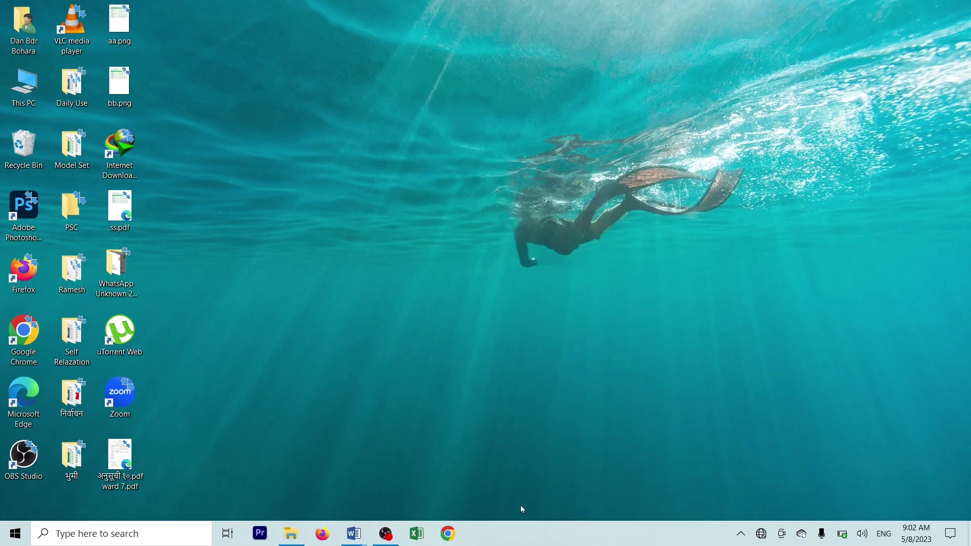
drag(523, 533, 566, 7)
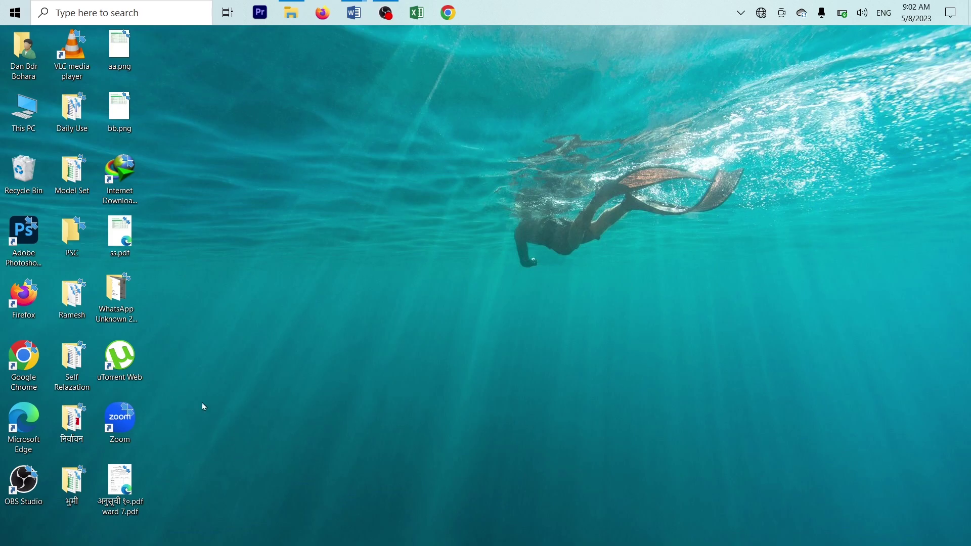
drag(592, 7, 565, 532)
- Paste the capture of the desktop with the taskbar at the top beneath Q. 8 in Windows.docx, and minimize the document
mouse_move(354, 533)
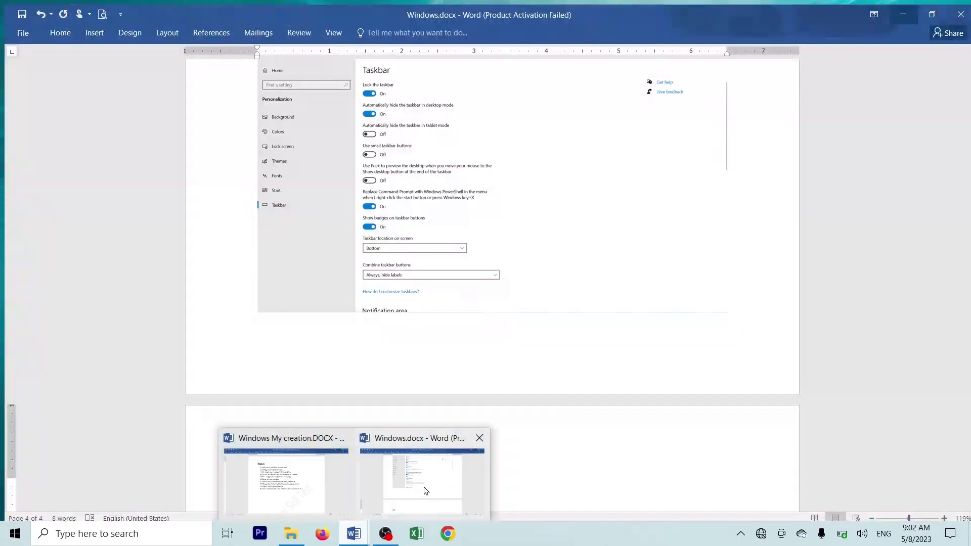
click(426, 491)
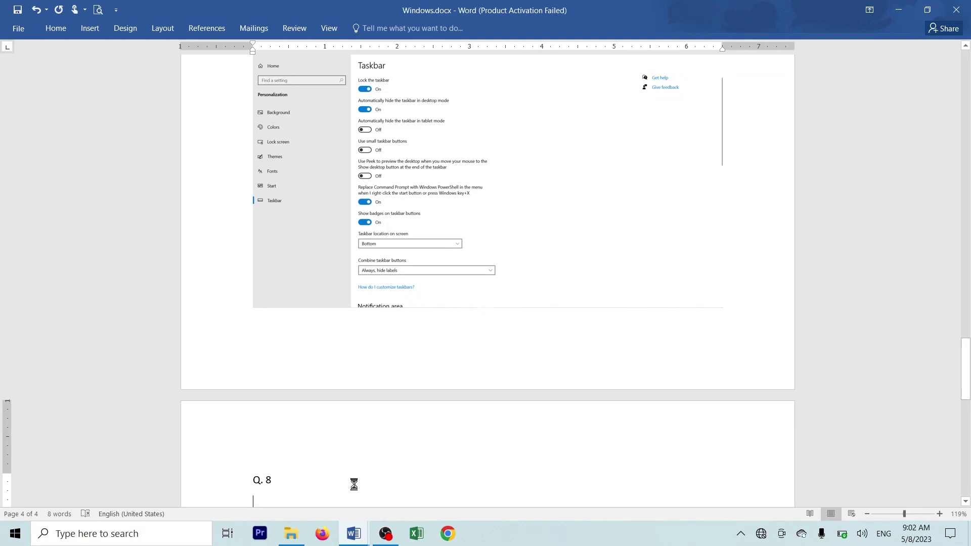
key(ctrl+v)
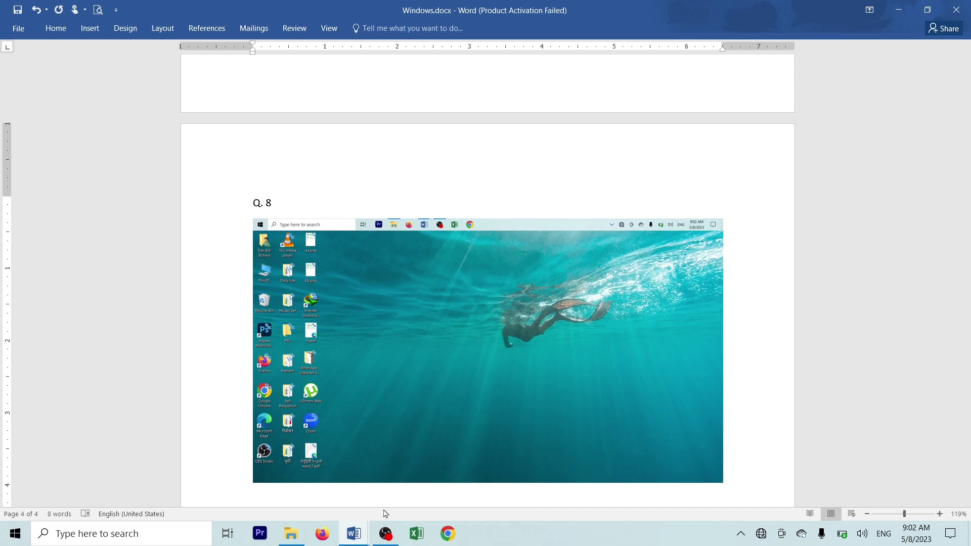
click(899, 10)
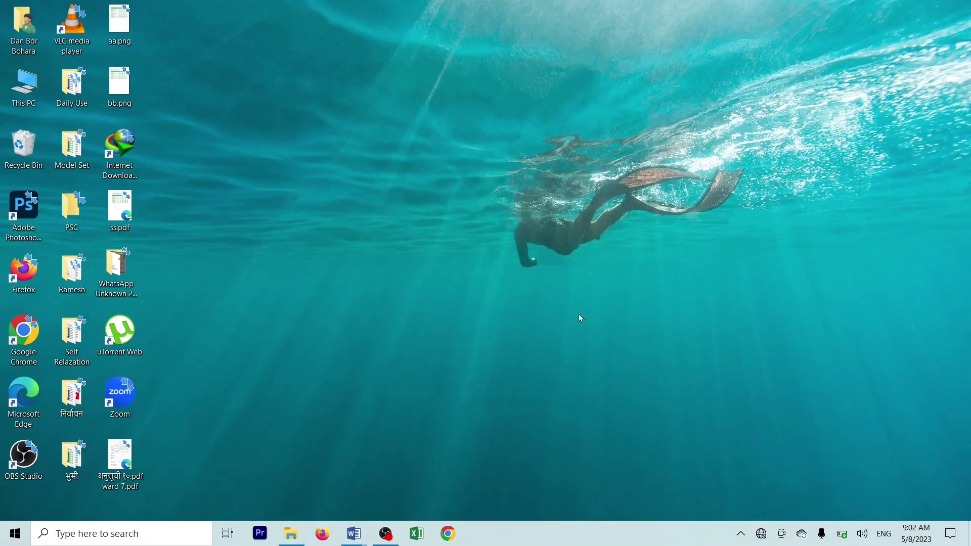
- Open the taskbar settings, expand the choices for the taskbar location on screen, and capture the screen
right_click(549, 541)
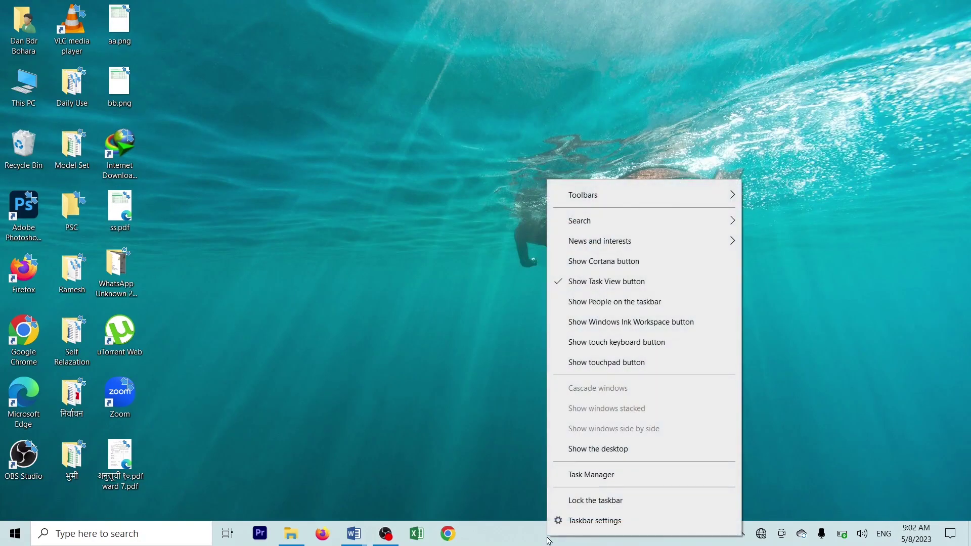
click(584, 521)
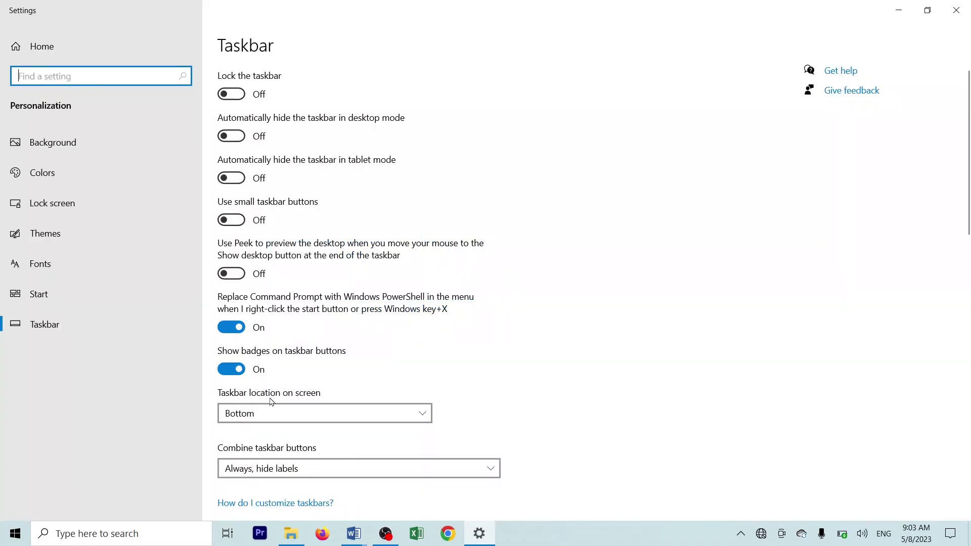
scroll(557, 284, down, 3)
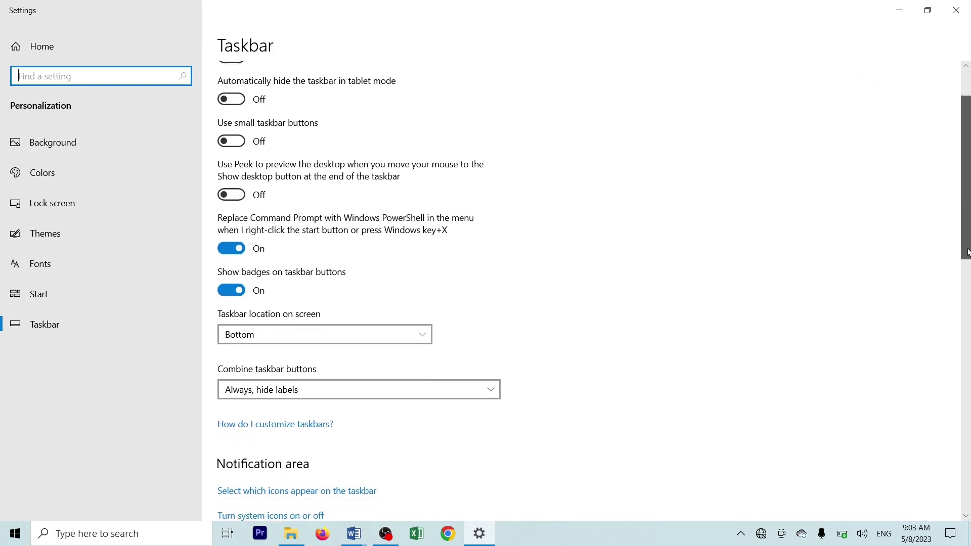
click(284, 302)
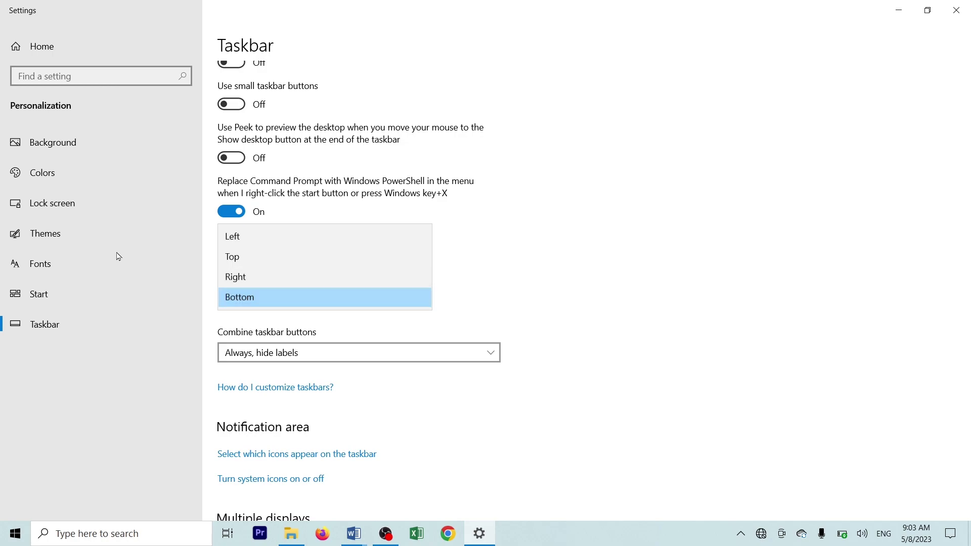
- Try the taskbar locations Top, Right and Top again, set the location back to Bottom, and close Settings
click(245, 267)
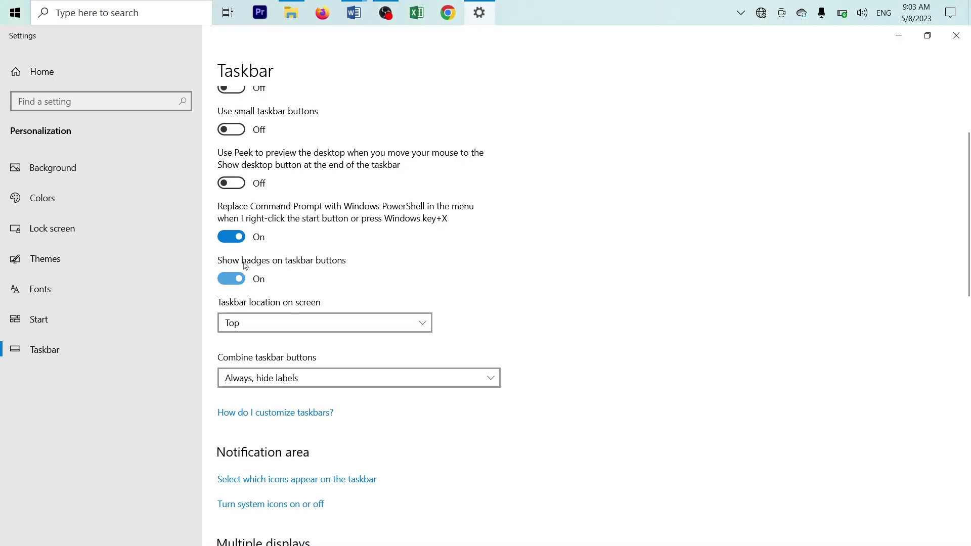
click(245, 322)
click(235, 344)
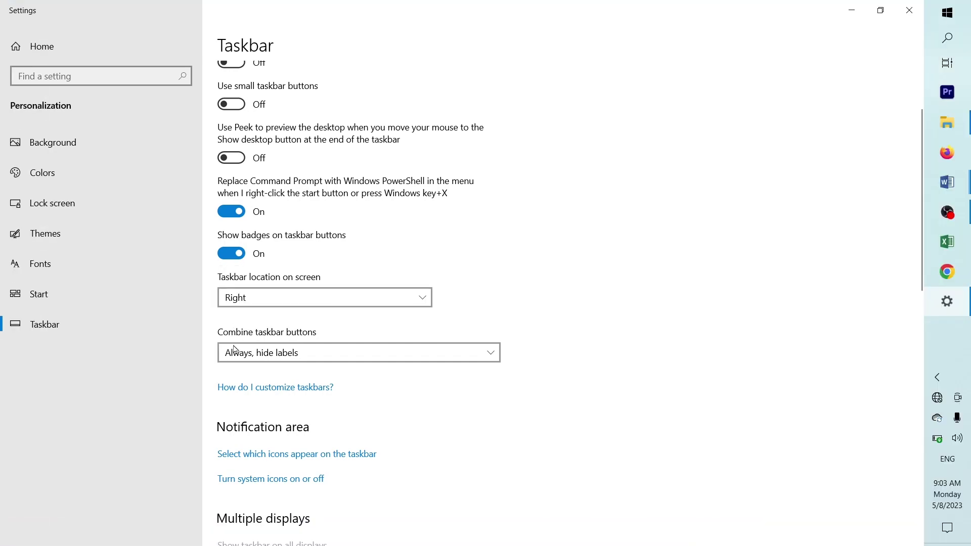
click(292, 304)
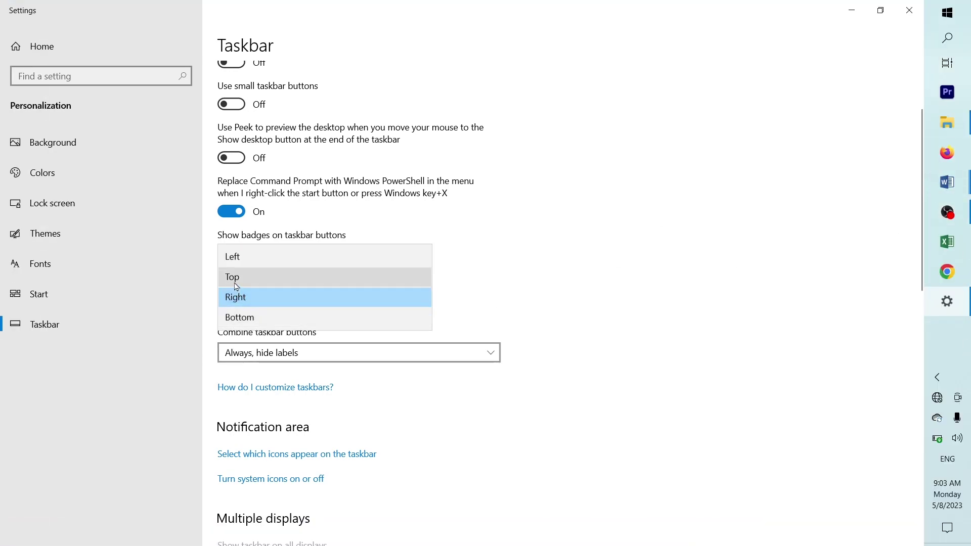
click(236, 279)
click(284, 319)
click(244, 364)
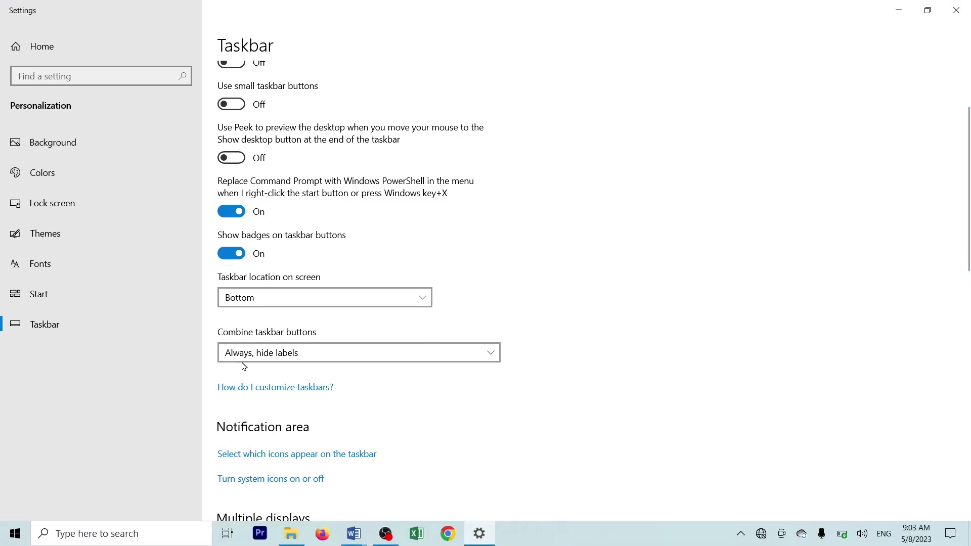
click(957, 6)
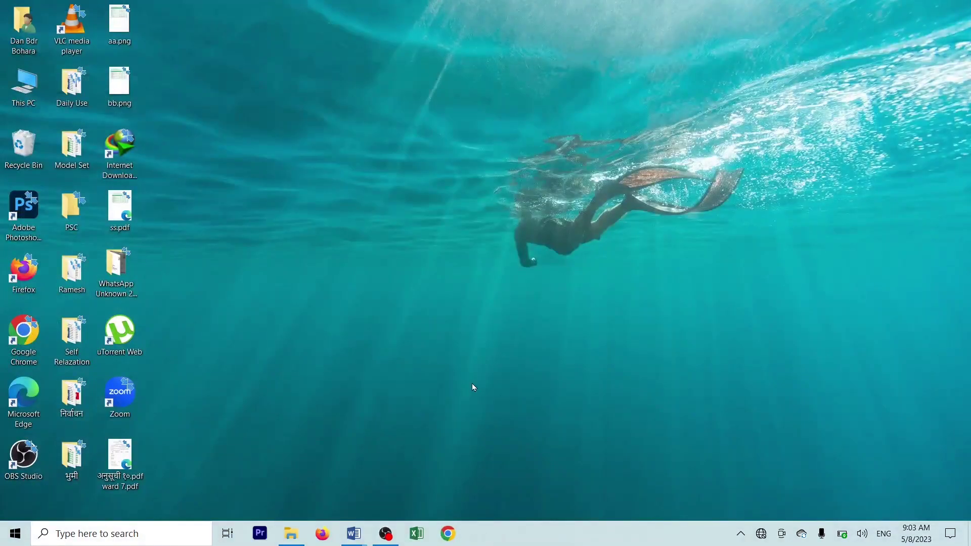
- Paste the taskbar location settings capture below the desktop picture in Windows.docx, and add the label Q. 9 beneath it
click(354, 534)
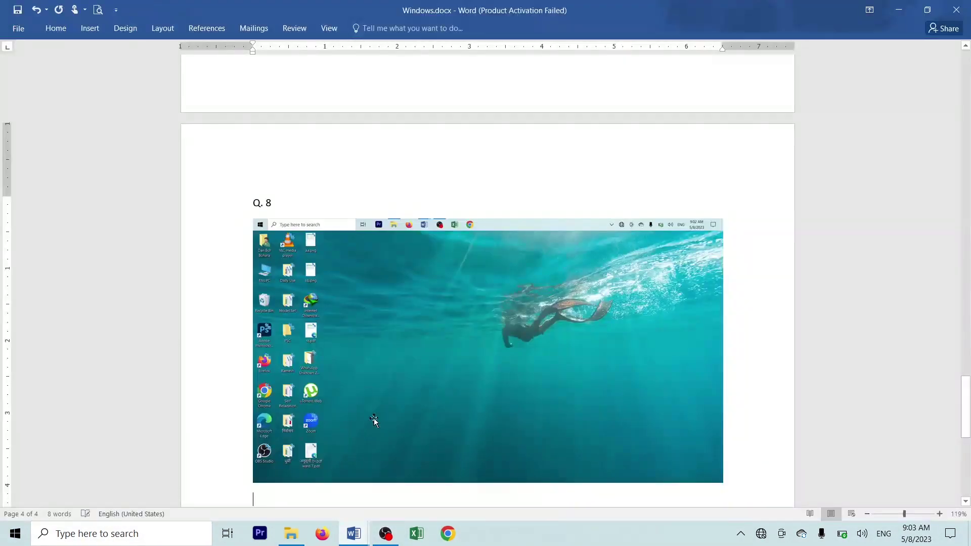
key(ctrl+v)
scroll(372, 323, down, 5)
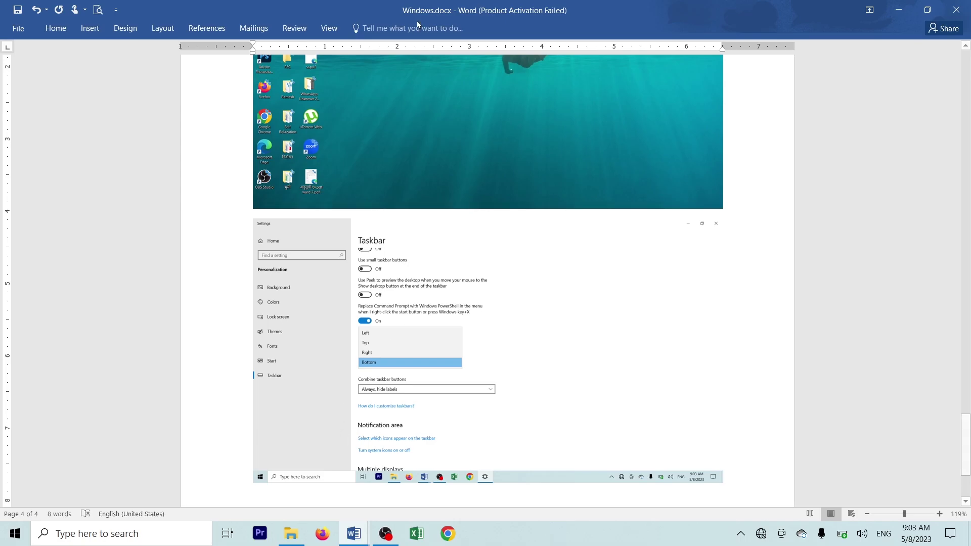
mouse_move(963, 462)
mouse_down()
mouse_move(962, 440)
mouse_move(967, 463)
mouse_up()
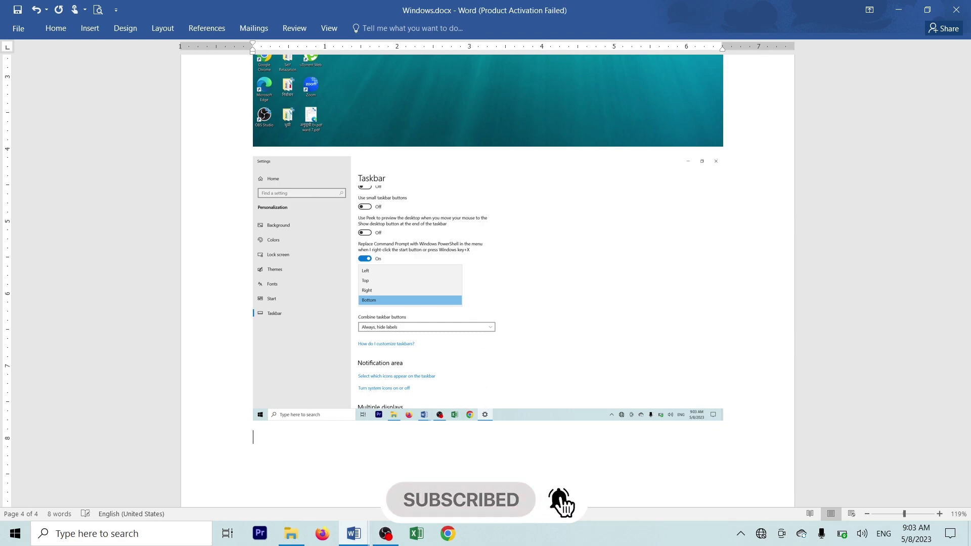
text(Q. 9)
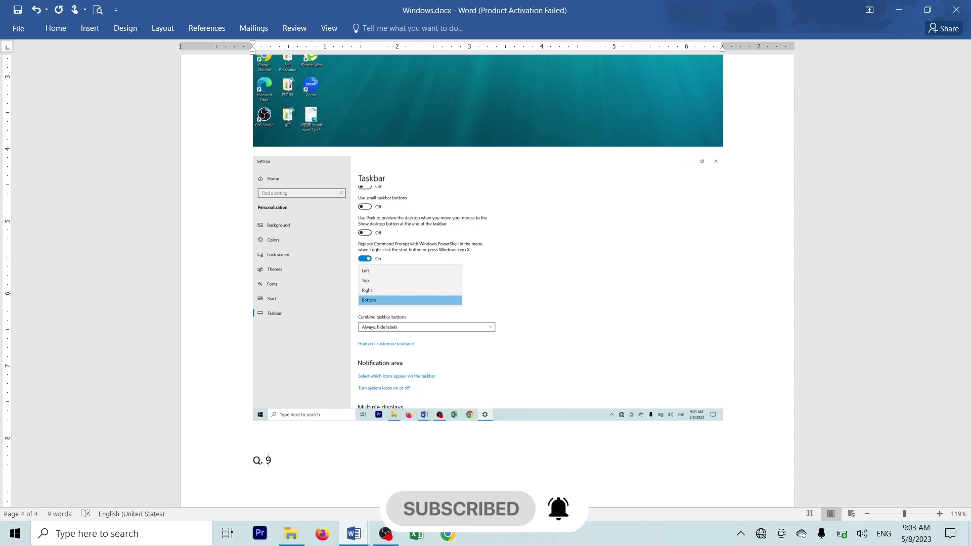
- Check the task list in Windows My creation.DOCX, minimize down to the desktop and refresh it, and open the taskbar settings
key(alt+Tab)
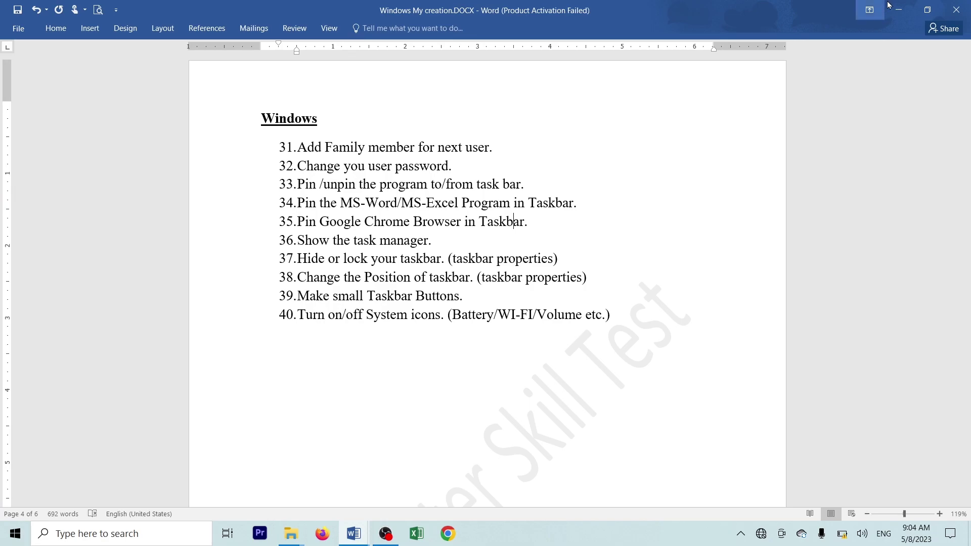
click(905, 7)
click(906, 5)
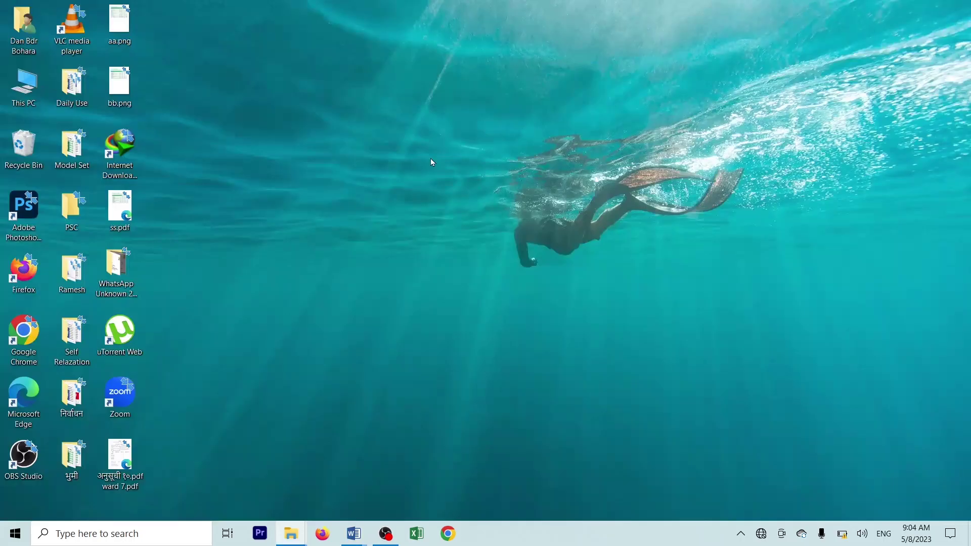
right_click(415, 160)
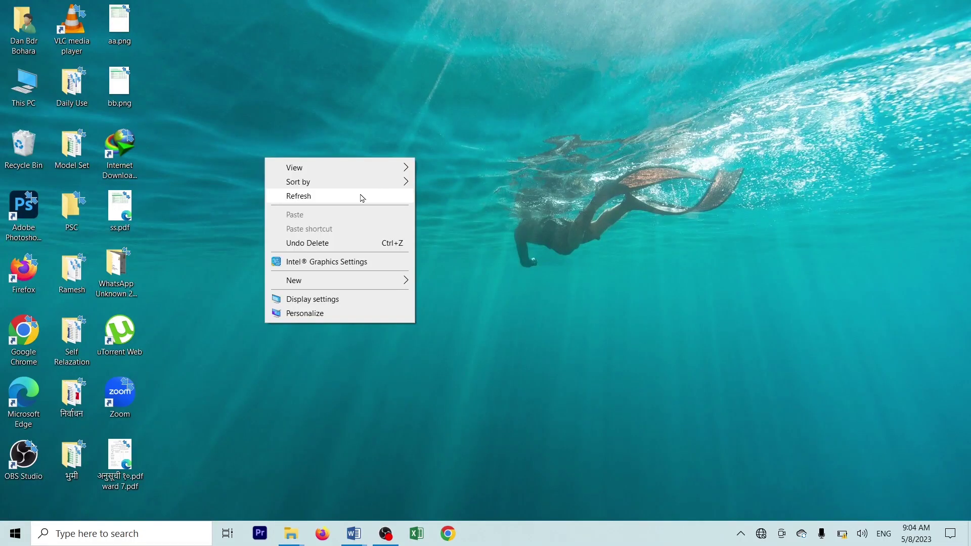
click(349, 197)
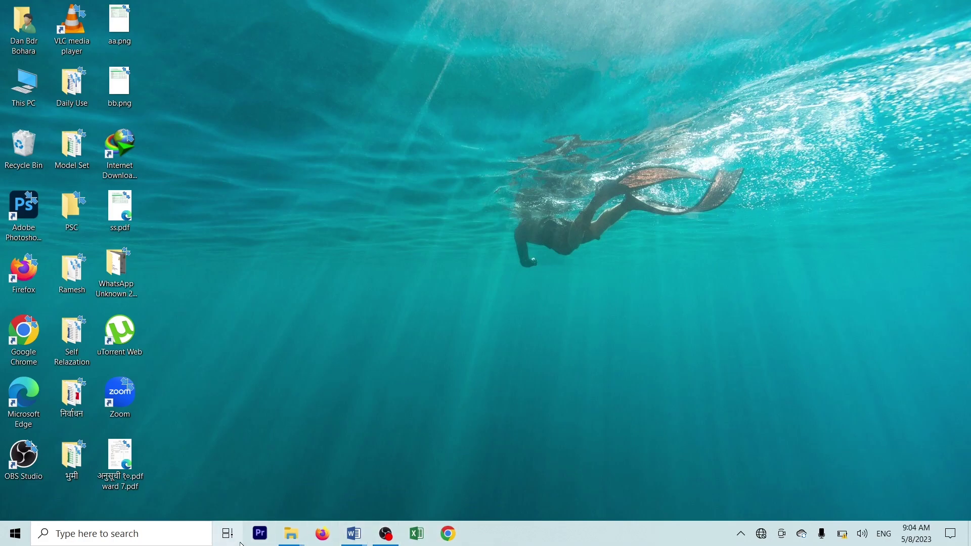
right_click(535, 536)
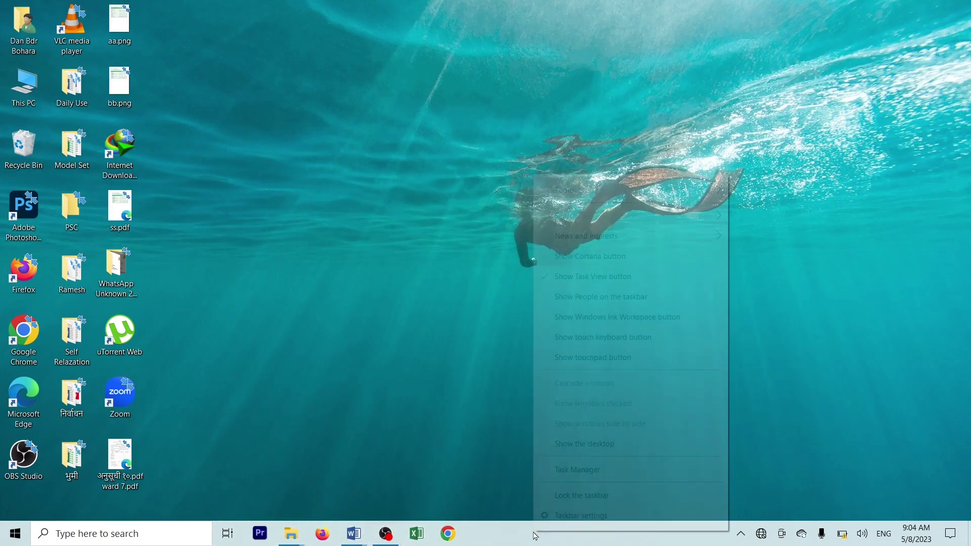
click(591, 517)
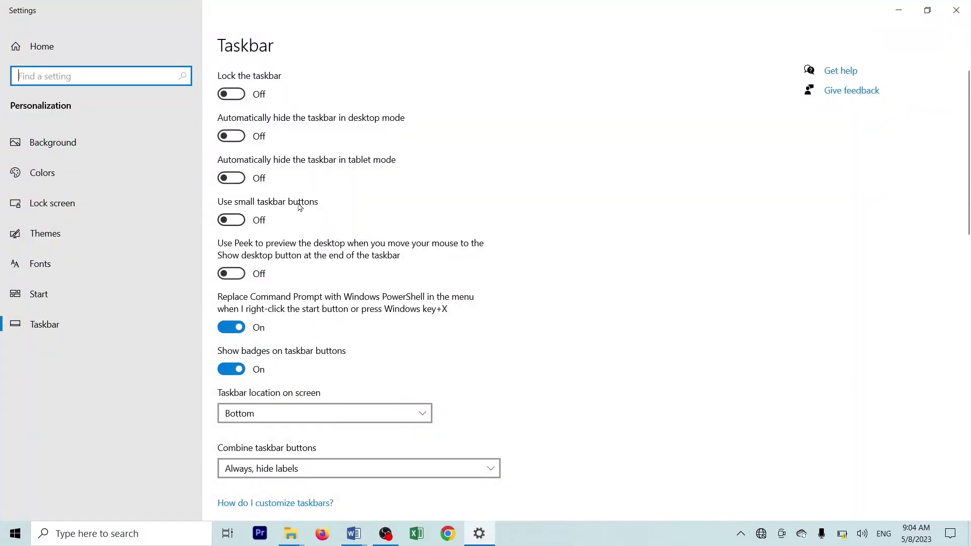
- Turn on small taskbar buttons, capture the screen, turn the option back off, and close Settings
click(237, 224)
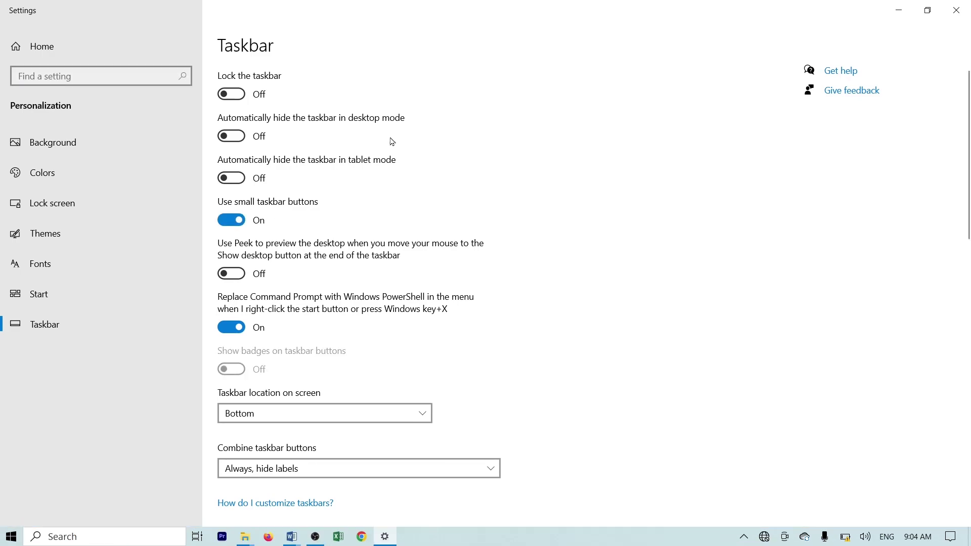
click(231, 220)
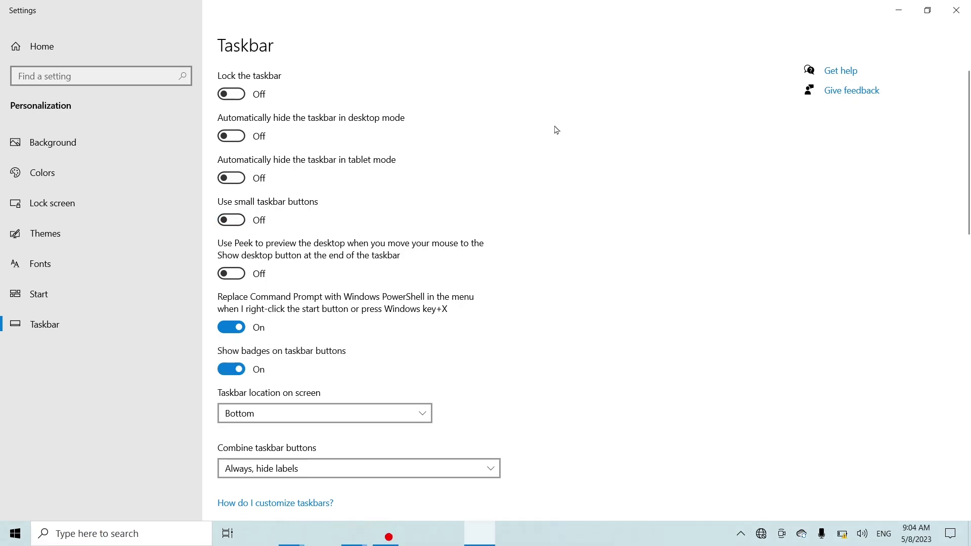
click(956, 10)
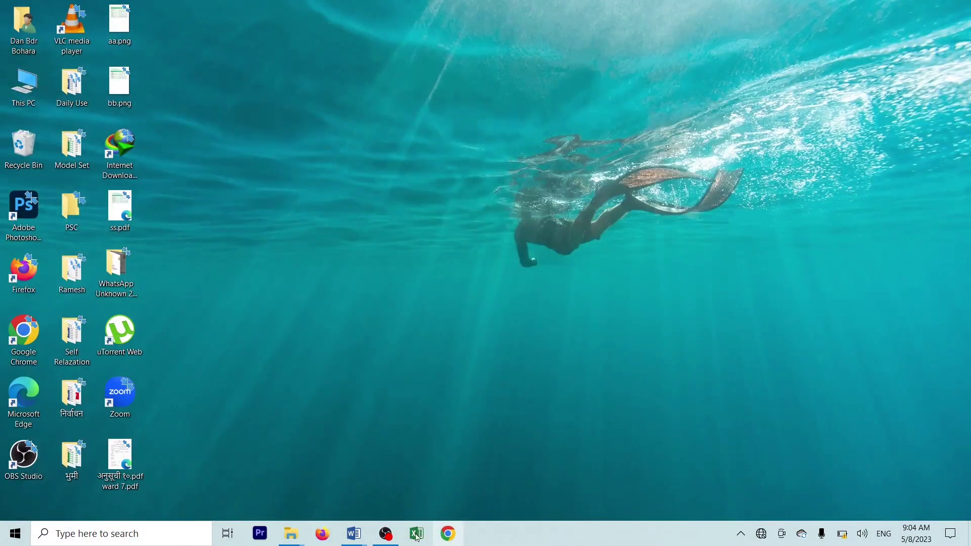
- Paste the small taskbar buttons capture beneath Q. 9 in Windows.docx, and minimize the document
mouse_move(349, 535)
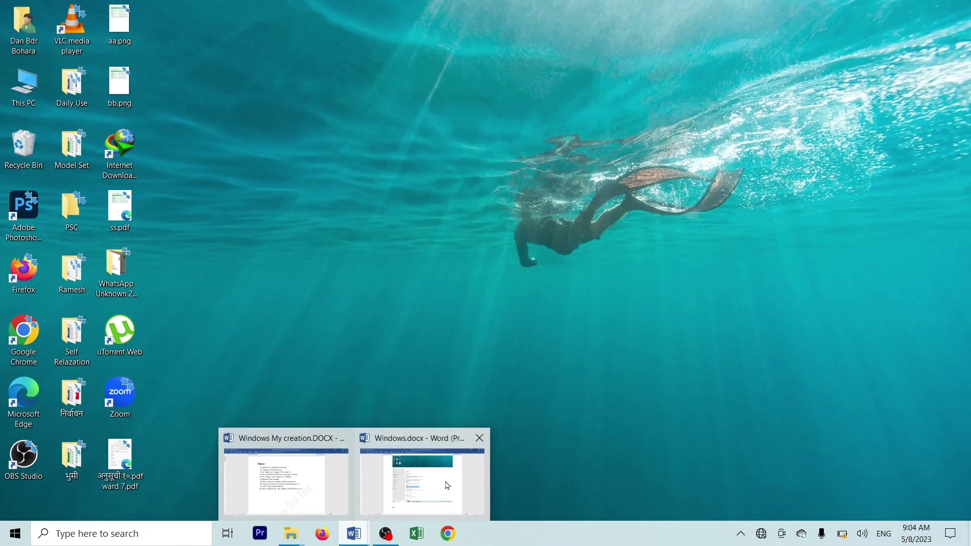
click(422, 470)
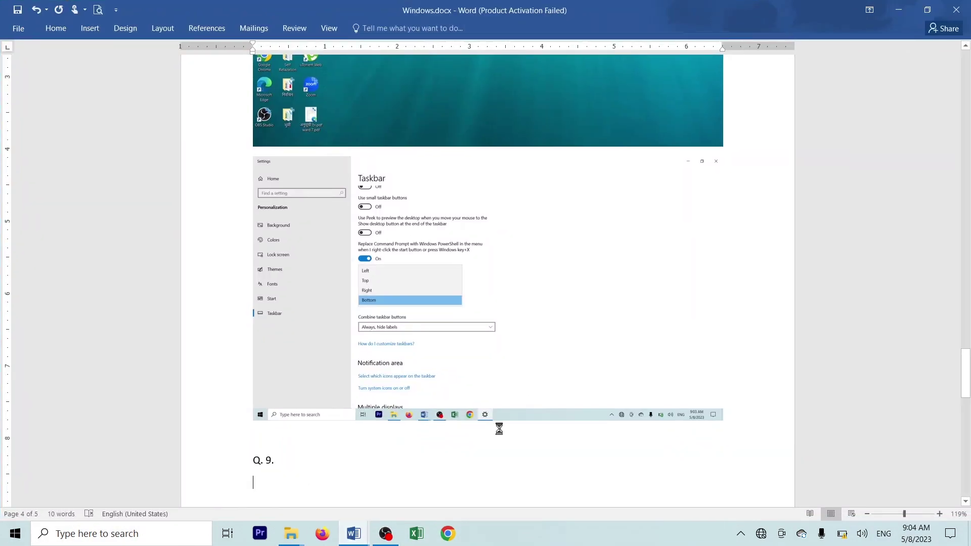
key(ctrl+v)
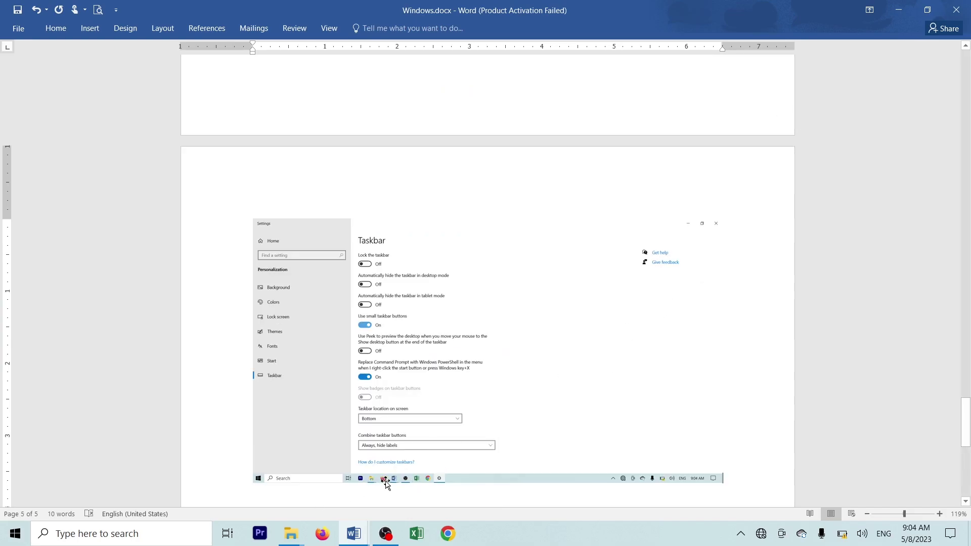
click(899, 10)
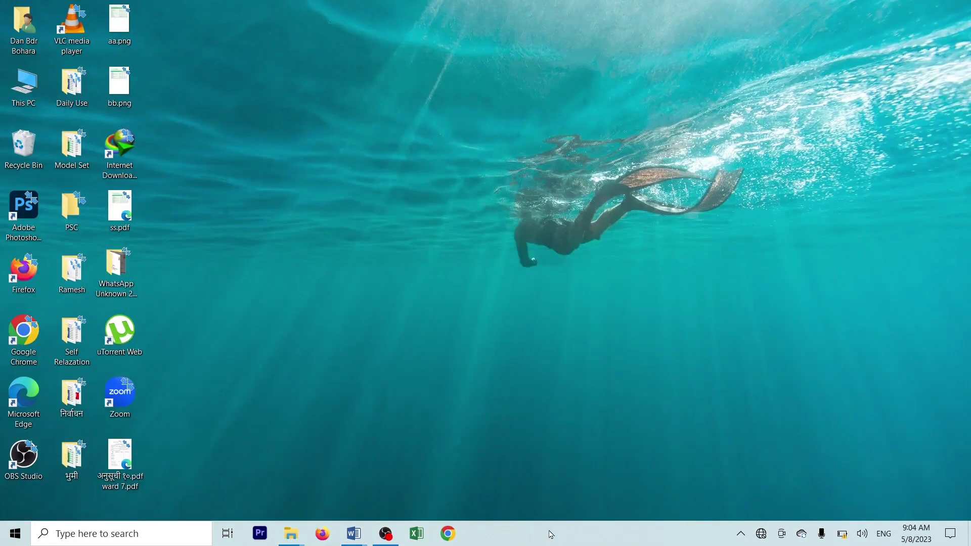
- Reopen the taskbar settings, try small taskbar buttons on and off once more, and close Settings
right_click(549, 533)
click(575, 516)
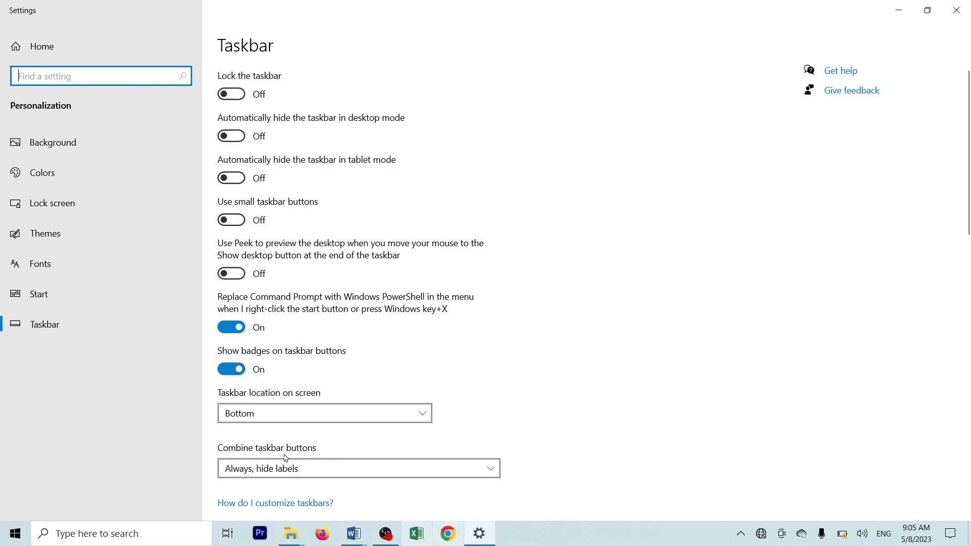
click(234, 221)
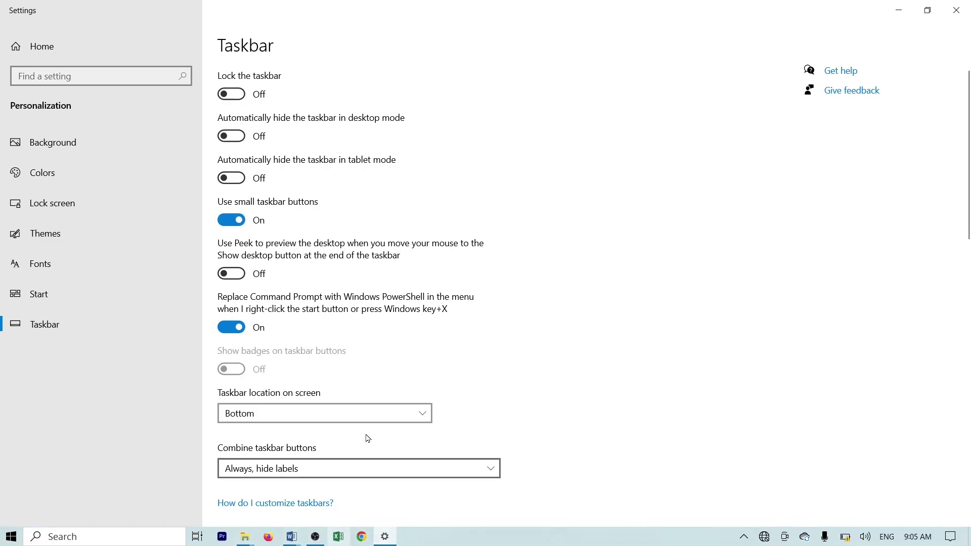
click(234, 223)
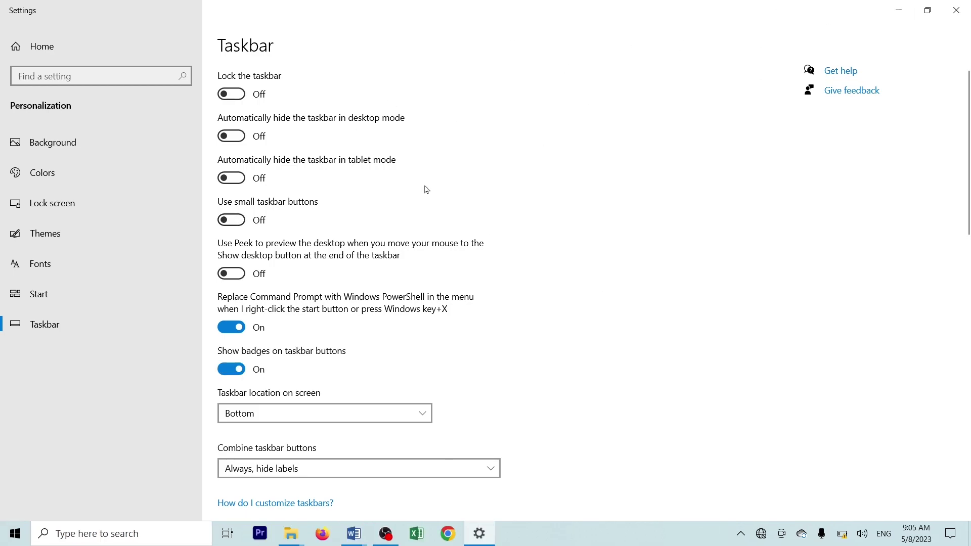
click(956, 10)
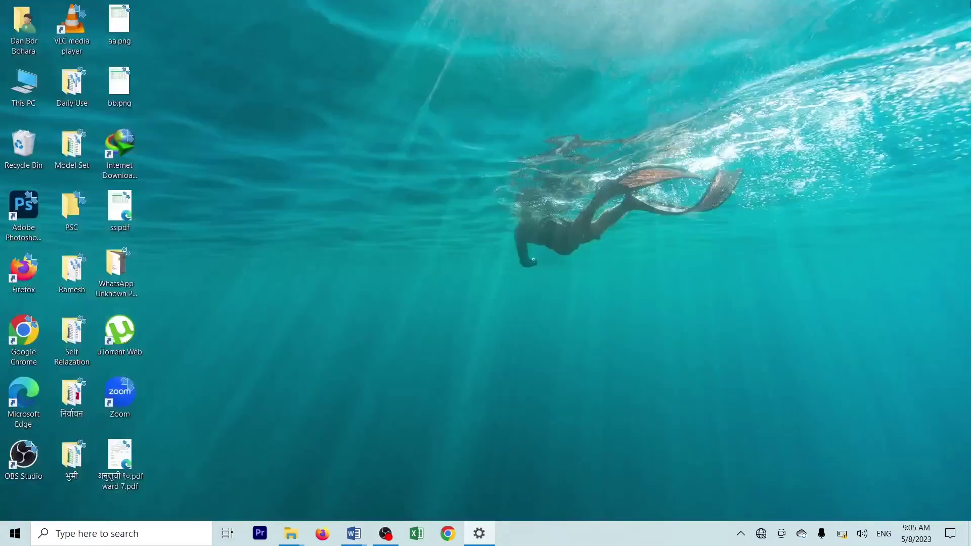
- Check the system icons task in Windows My creation.DOCX, and open the Turn system icons on or off settings from a Windows search
mouse_move(356, 531)
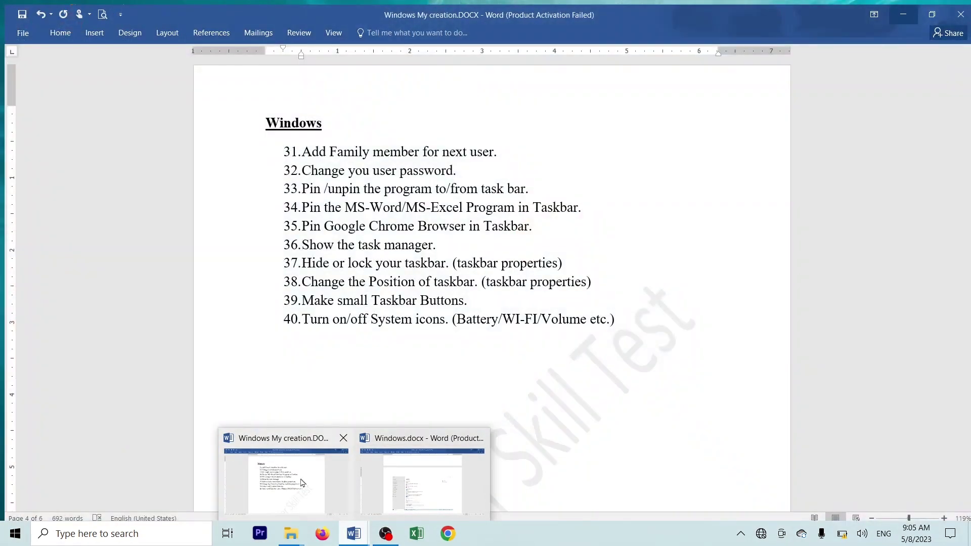
click(302, 483)
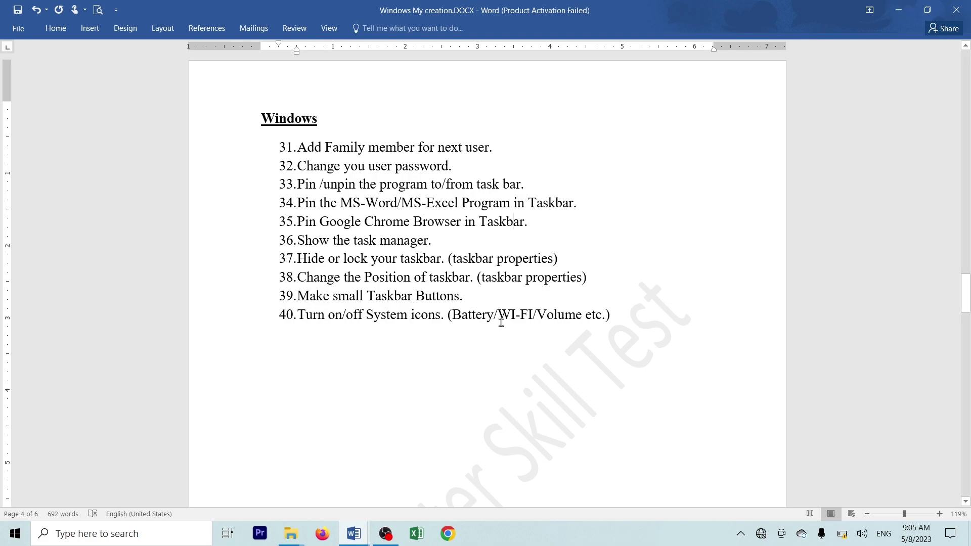
click(899, 10)
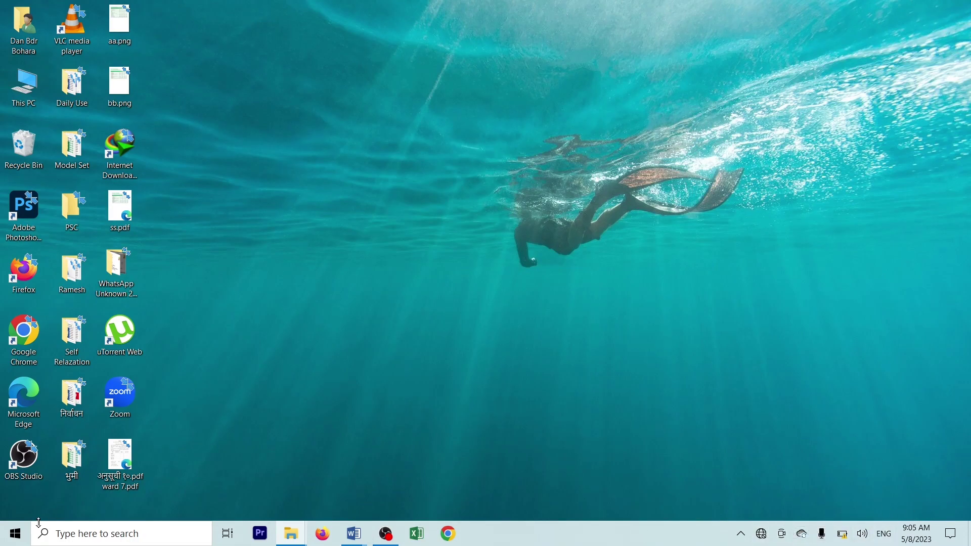
click(15, 534)
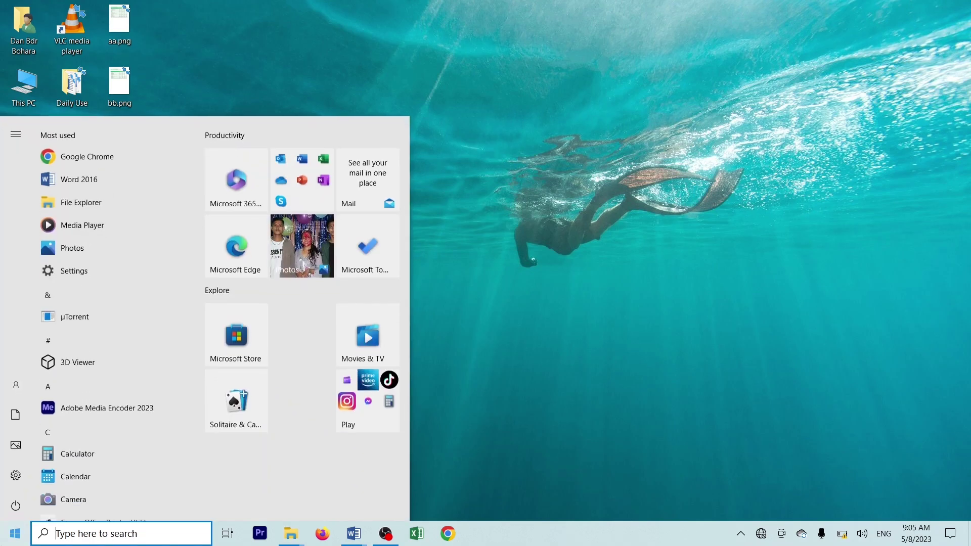
text(system)
key(BackSpace)
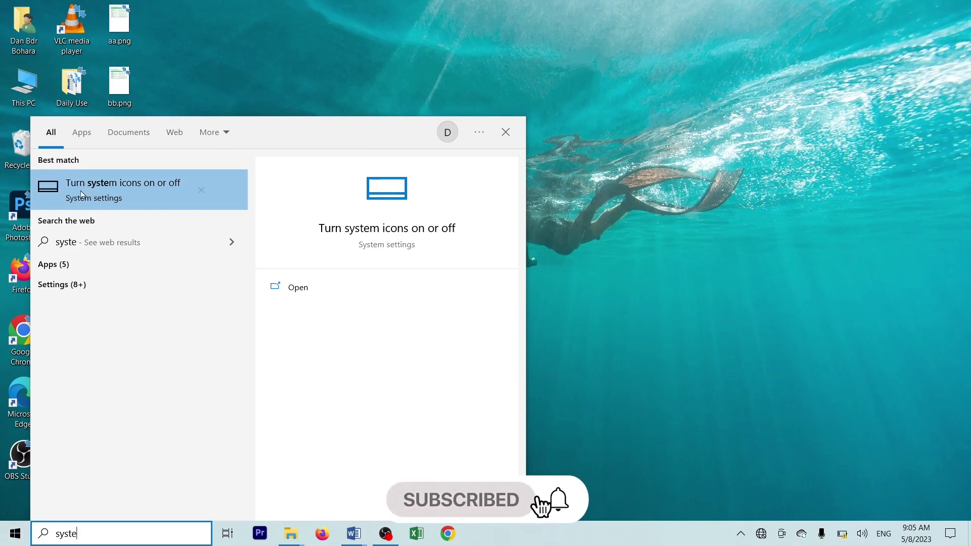
click(123, 192)
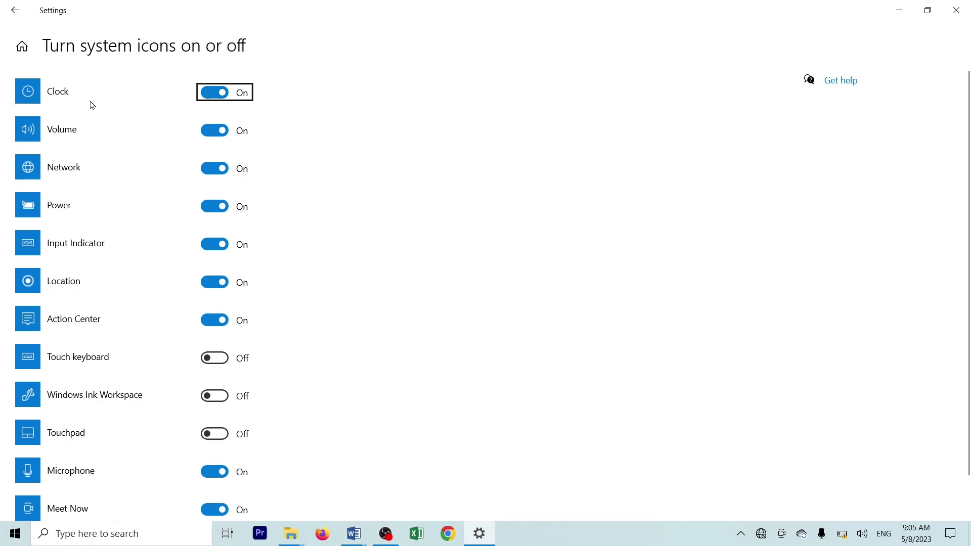
- Switch the Clock, Volume, Network and Power system icons off and back on, capture the screen, and close Settings
click(217, 98)
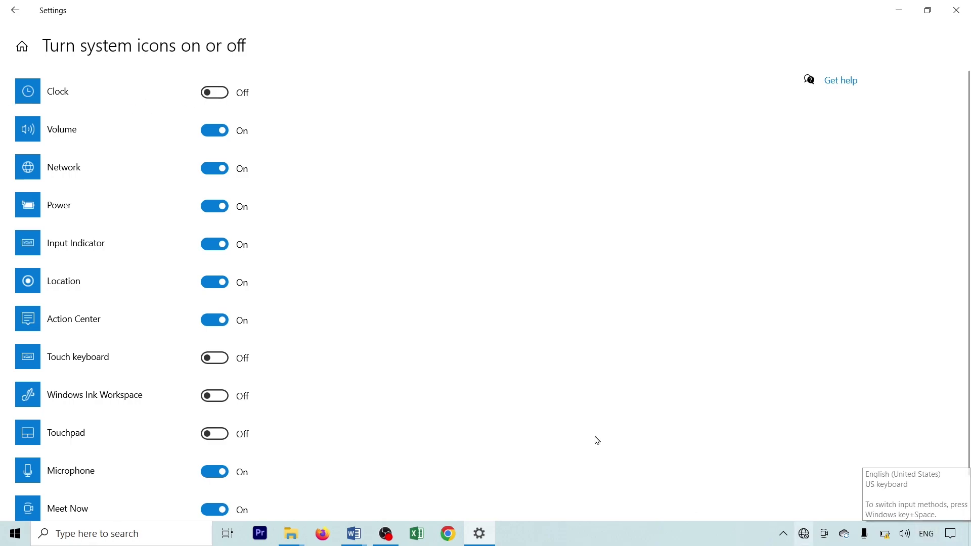
click(214, 130)
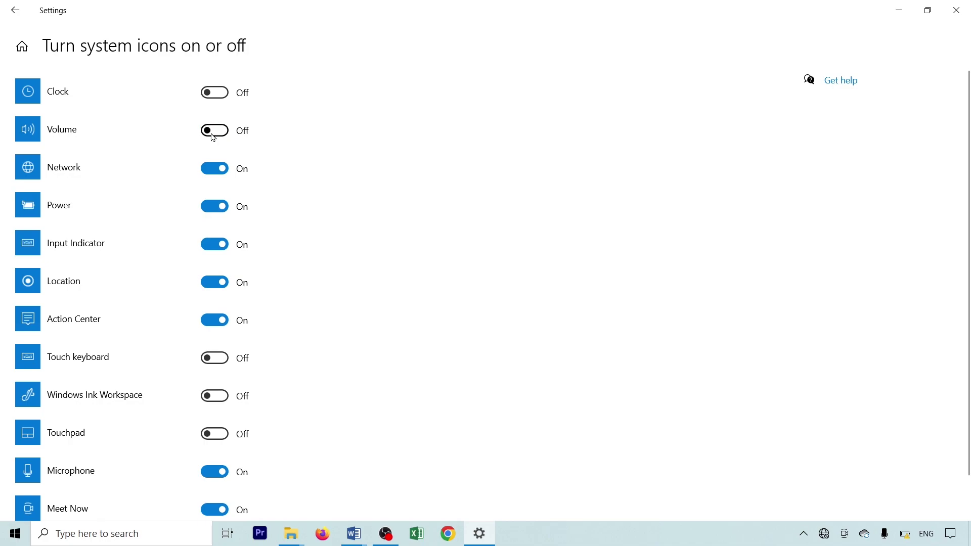
click(218, 173)
click(216, 209)
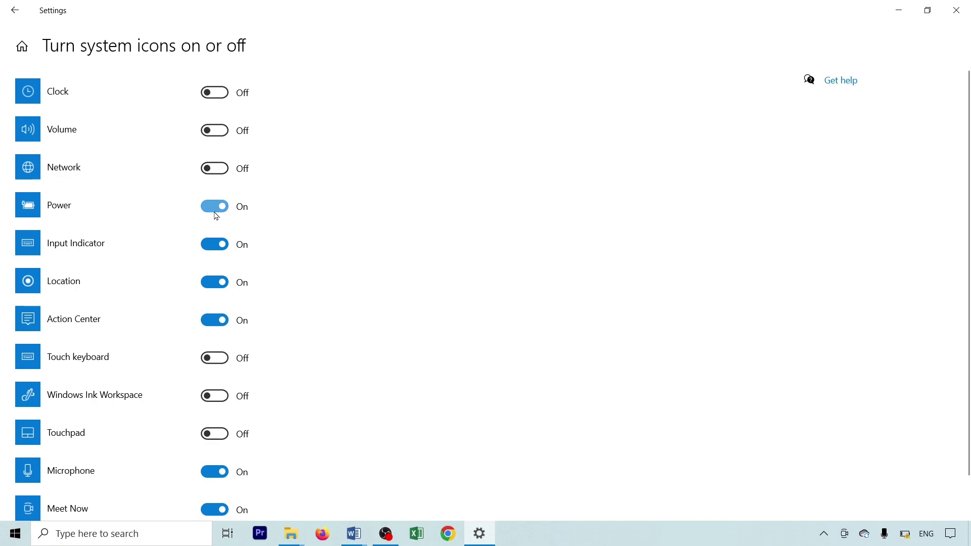
click(215, 213)
click(216, 169)
click(221, 133)
click(215, 93)
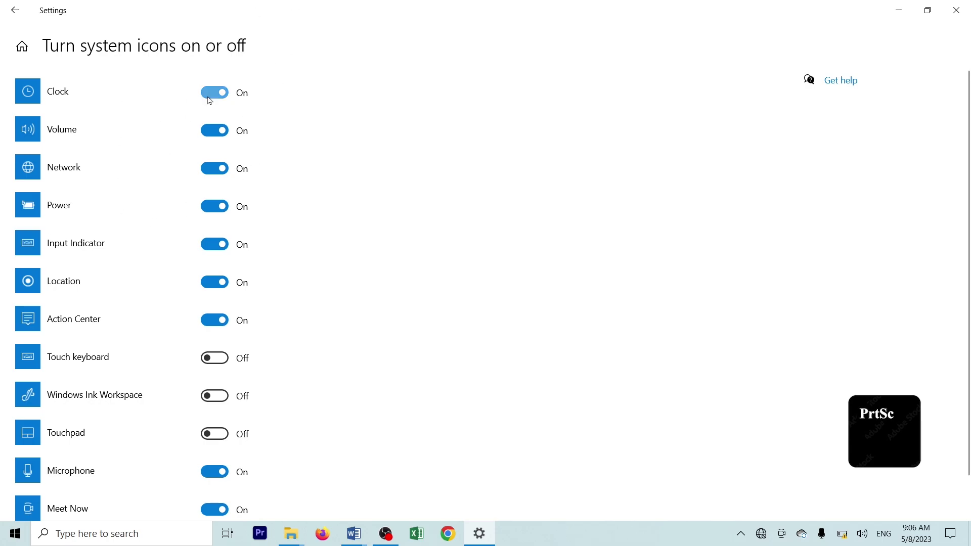
click(957, 10)
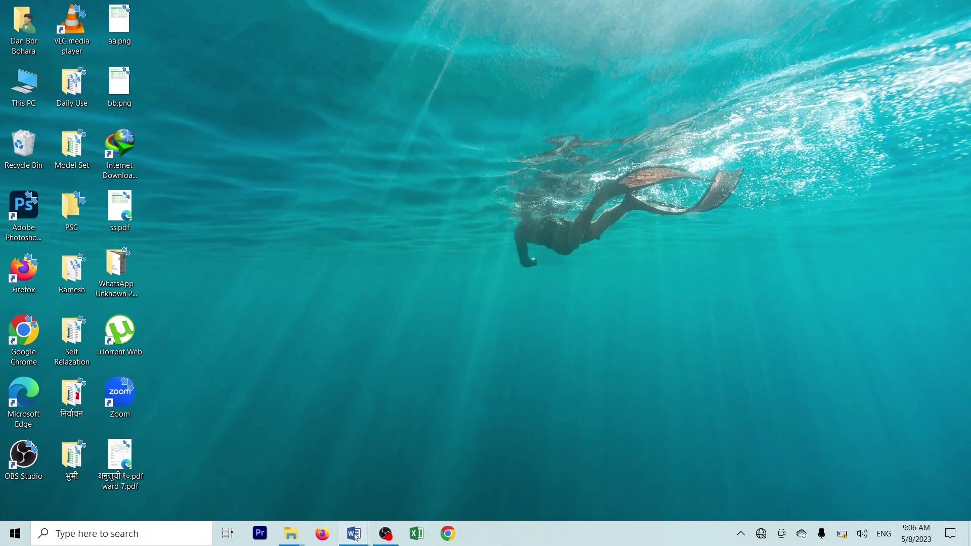
- Add the label Q. 10 below the last picture in Windows.docx, paste the system icons capture beneath it, and save the document
mouse_move(354, 529)
click(399, 499)
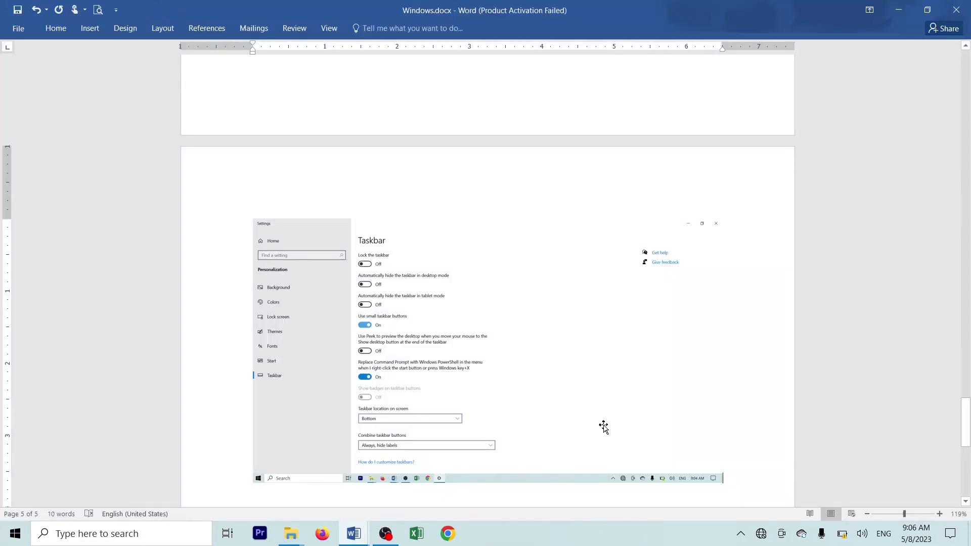
text(Q.)
text(10)
key(Return)
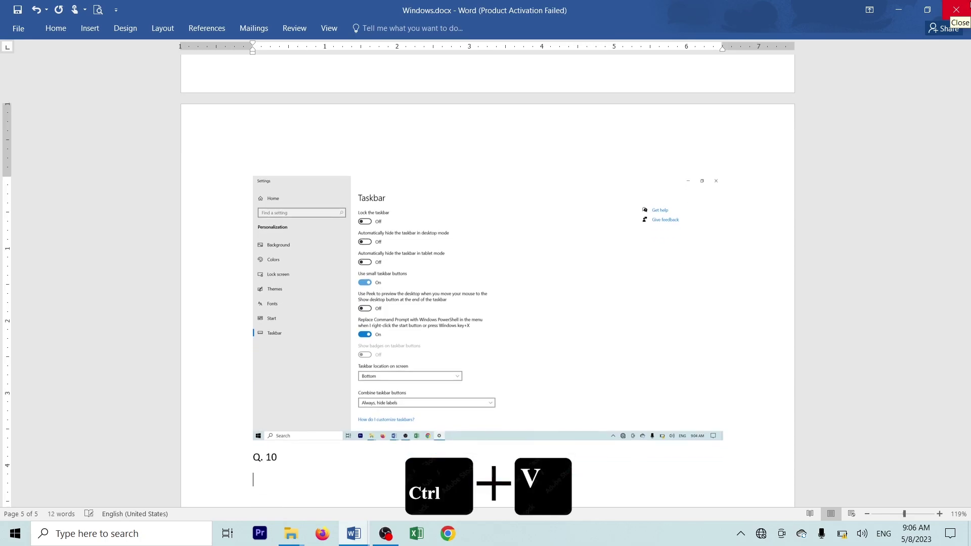
key(ctrl+v)
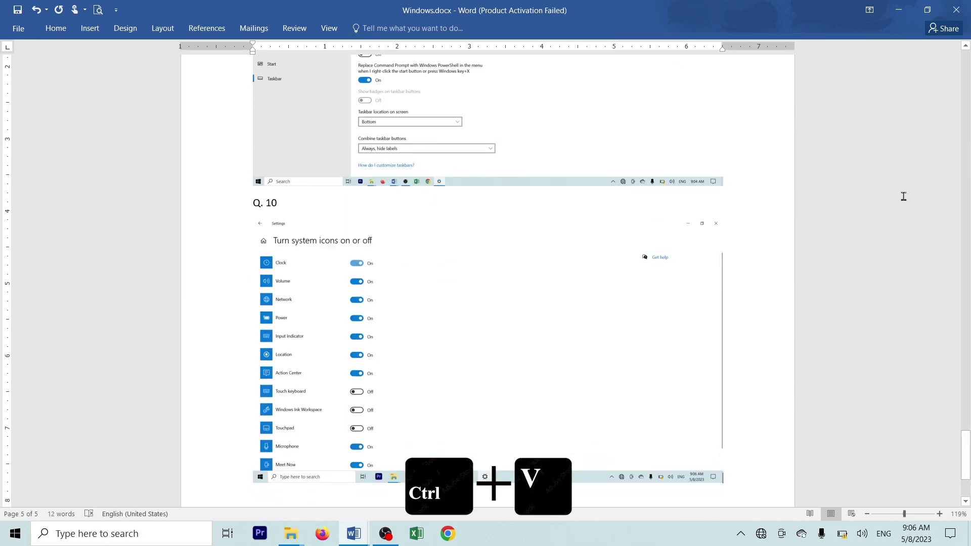
key(ctrl+s)
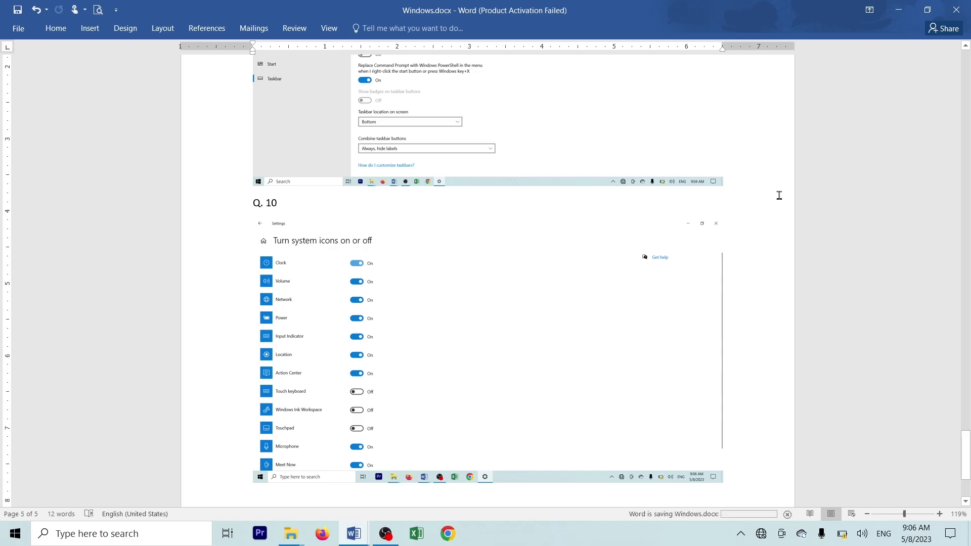
- Show the desktop and refresh it twice
key(super+d)
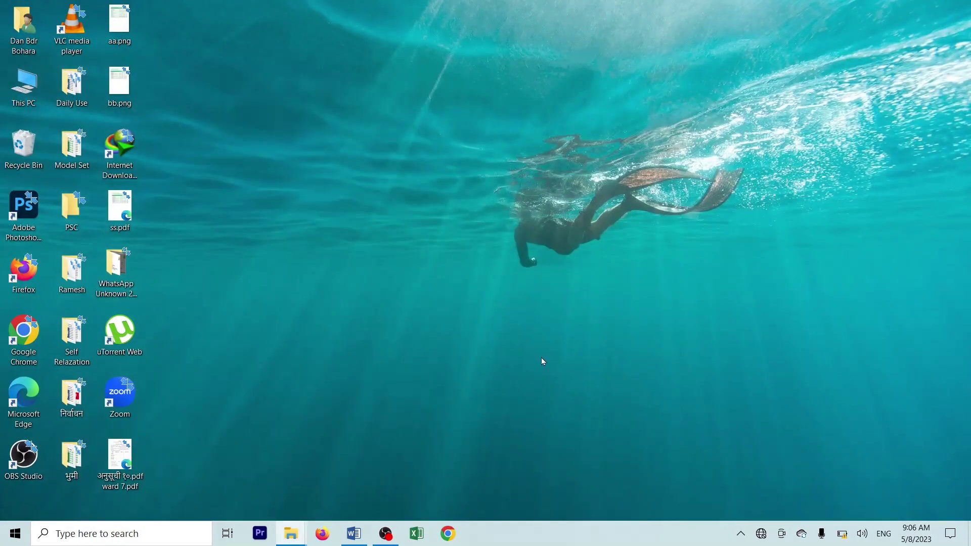
right_click(485, 321)
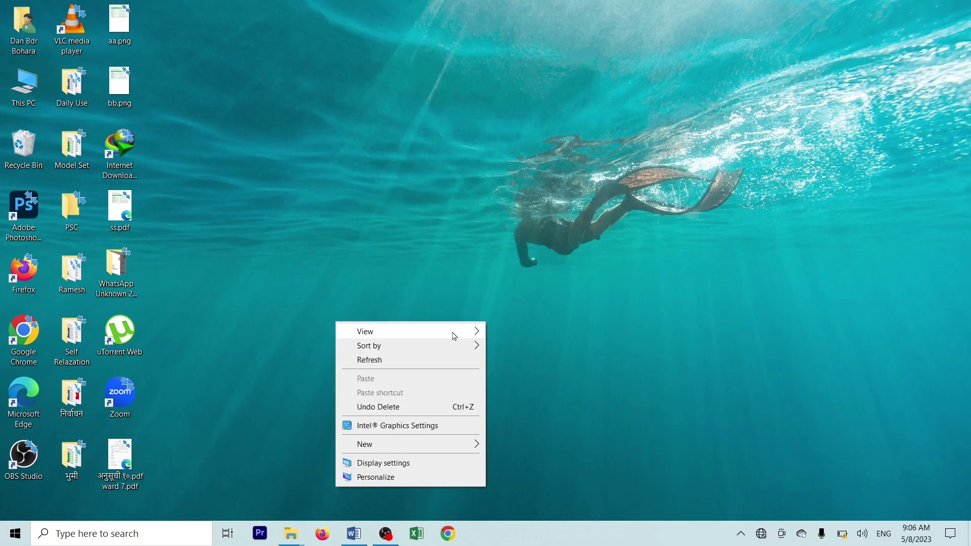
click(408, 365)
right_click(396, 138)
click(312, 173)
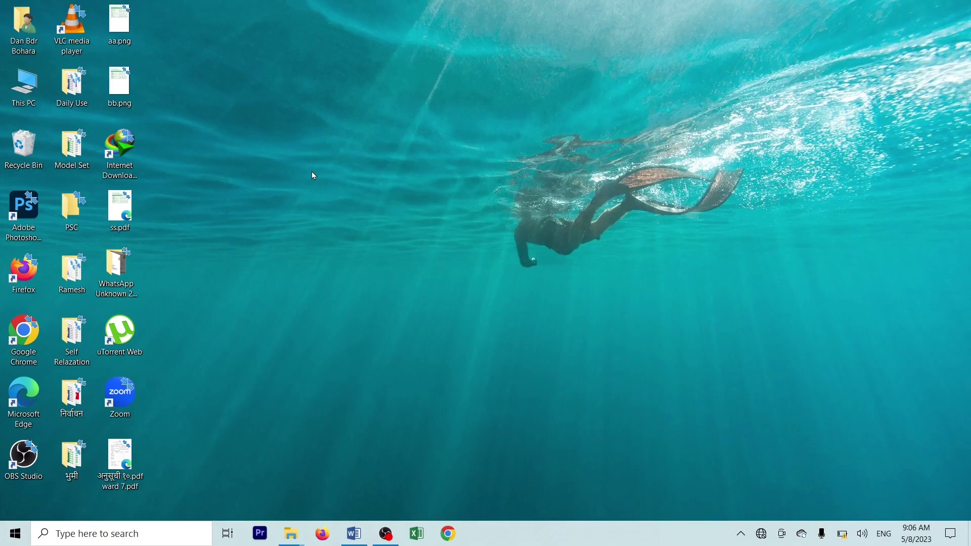